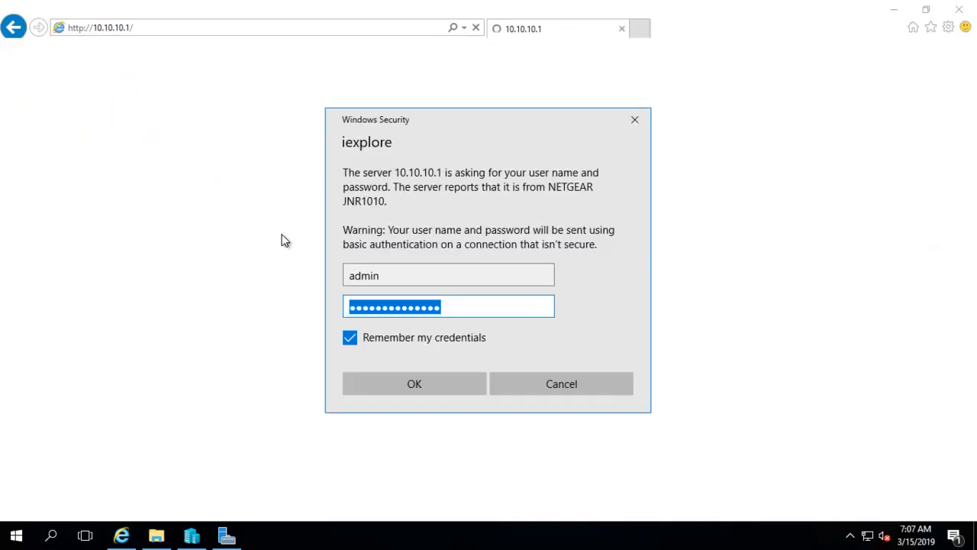
# Confirm the Windows Security login to reach the NETGEAR JNR1010 Basic Home dashboard.
pyautogui.click(396, 381)
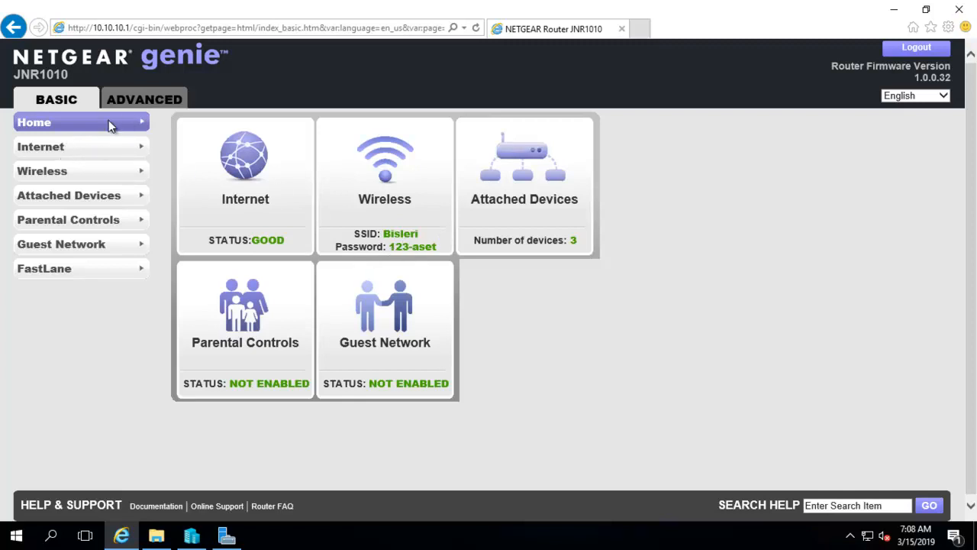
# Review the static Internet settings (192.168.2.100, mask 255.255.255.0, DNS 192.168.2.1), then go to Advanced.
pyautogui.click(48, 151)
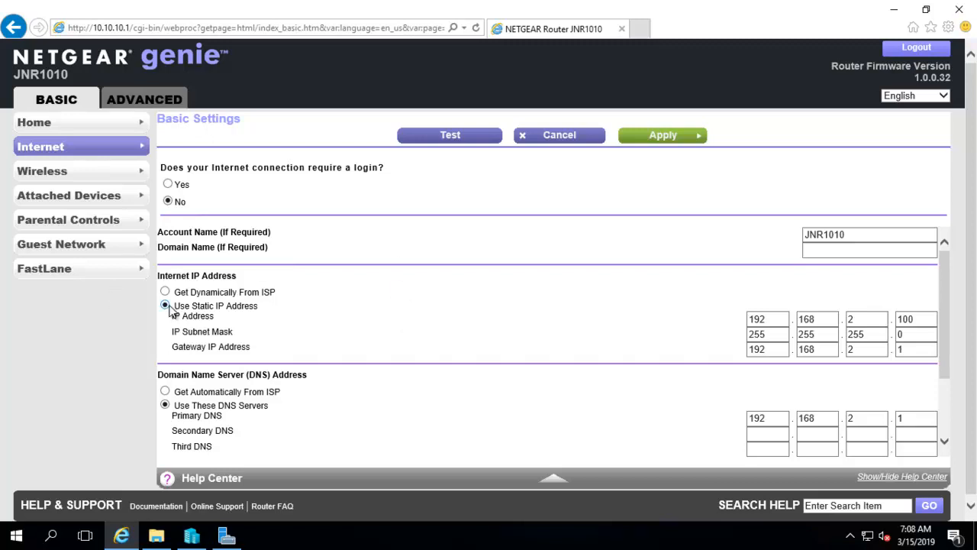
pyautogui.scroll(-1, 633, 345)
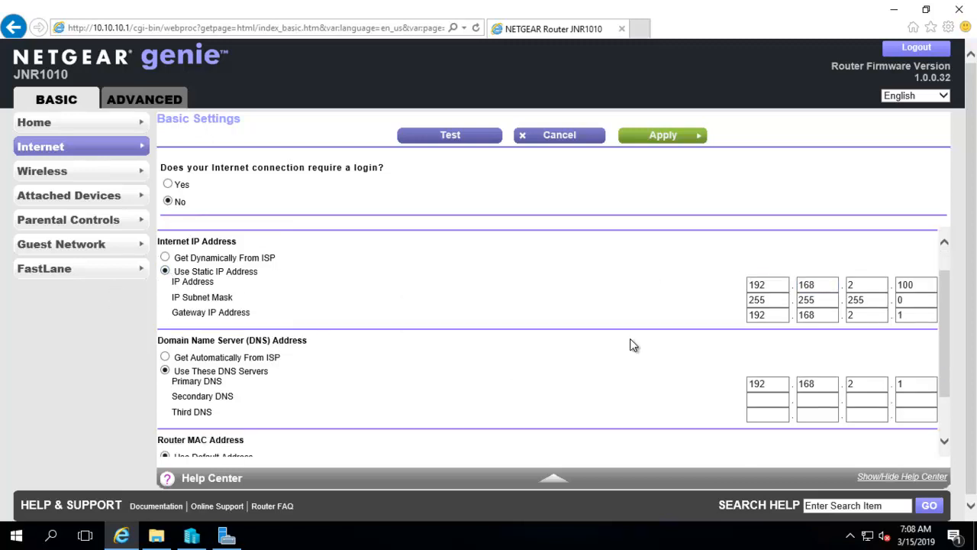
pyautogui.scroll(-1, 633, 344)
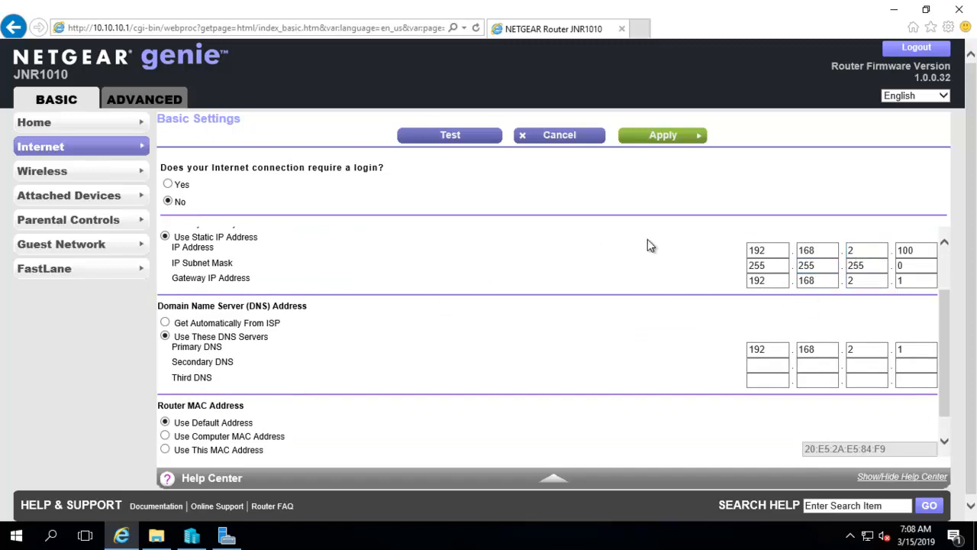
pyautogui.click(796, 264)
pyautogui.click(753, 263)
pyautogui.click(120, 105)
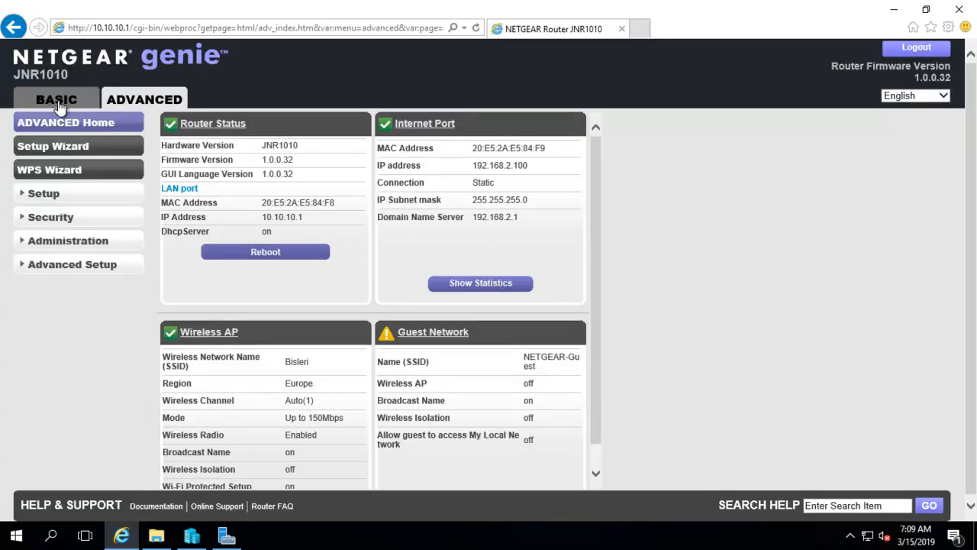
# Confirm the wired device's IP 10.10.10.4 under Attached Devices, then return to Advanced Home.
pyautogui.click(60, 103)
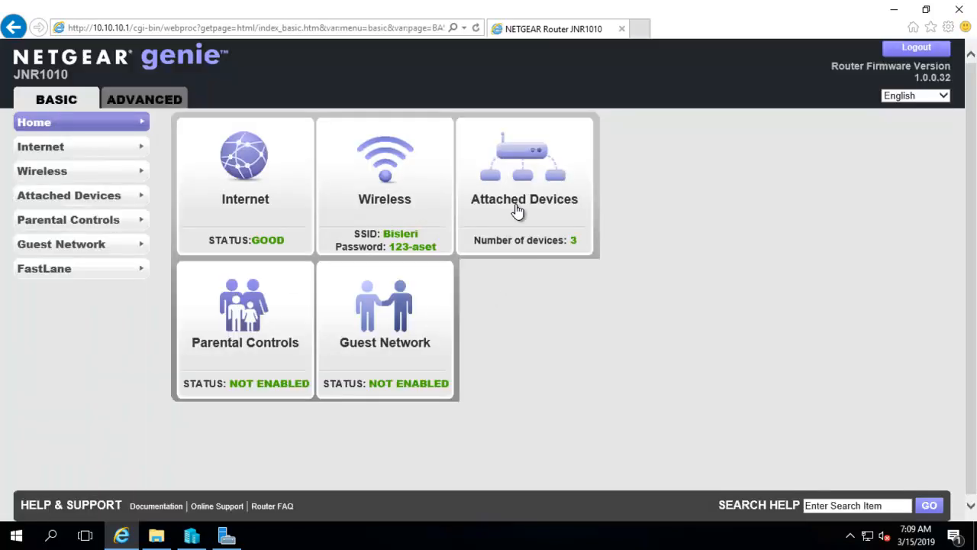
pyautogui.click(517, 212)
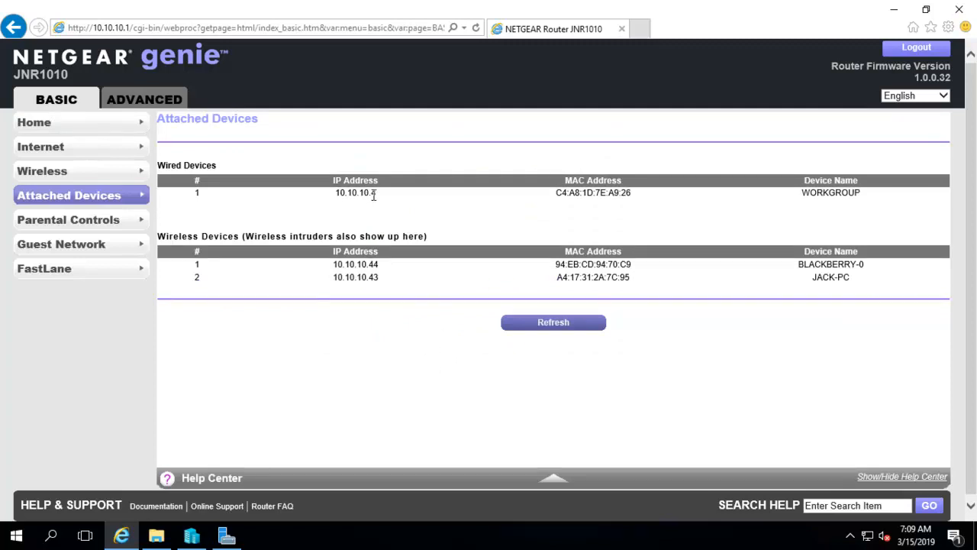
pyautogui.moveTo(340, 195); pyautogui.dragTo(384, 195)
pyautogui.click(139, 106)
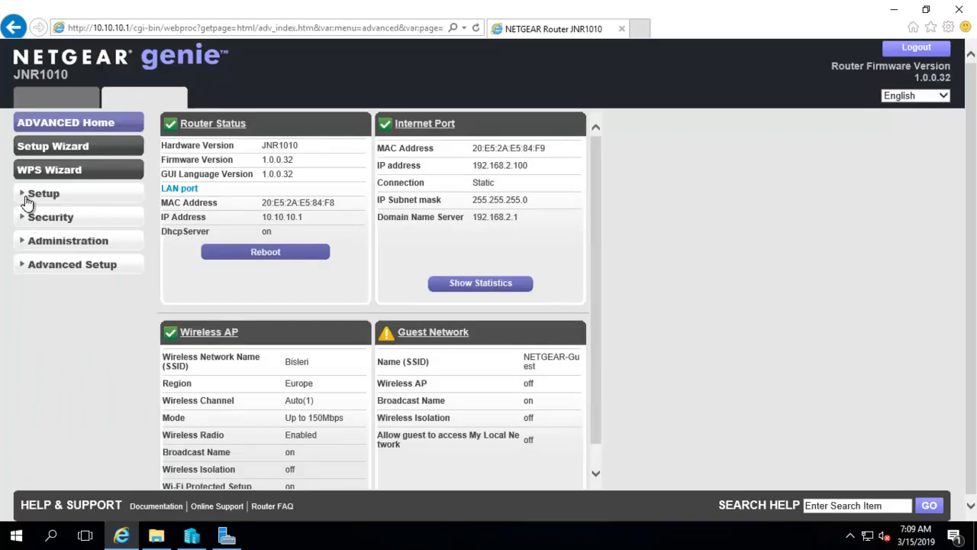
# Open Port Forwarding, select the HTTP service and enter 4 as the server IP's last octet.
pyautogui.click(28, 268)
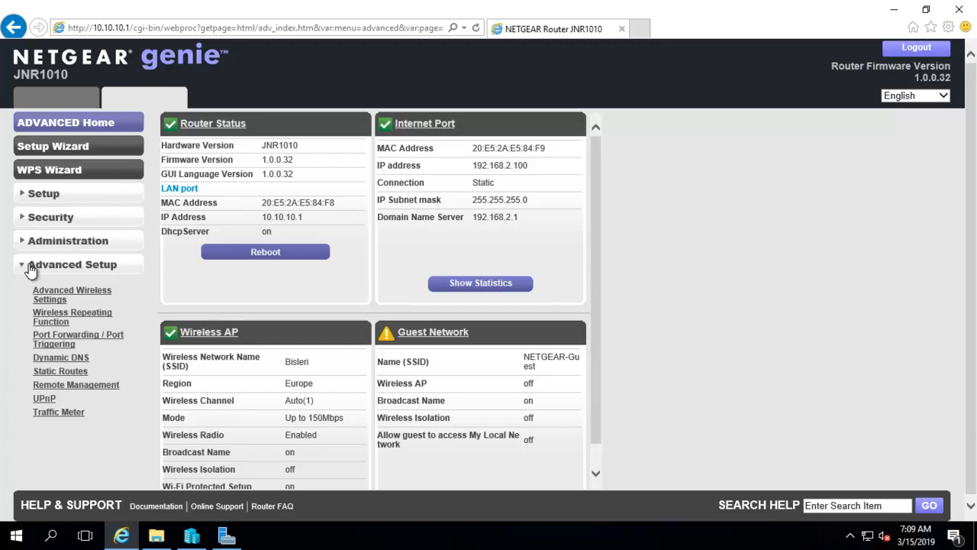
pyautogui.click(52, 347)
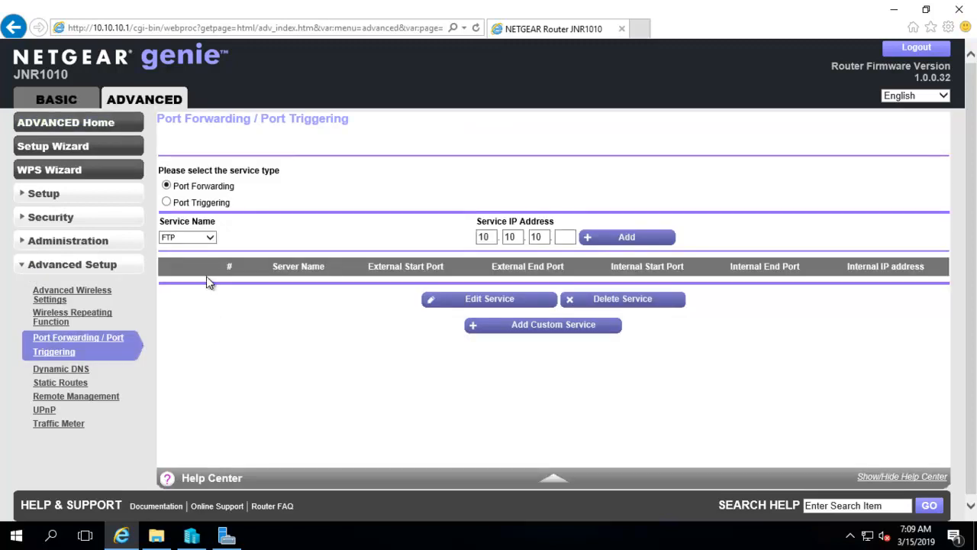
pyautogui.click(209, 237)
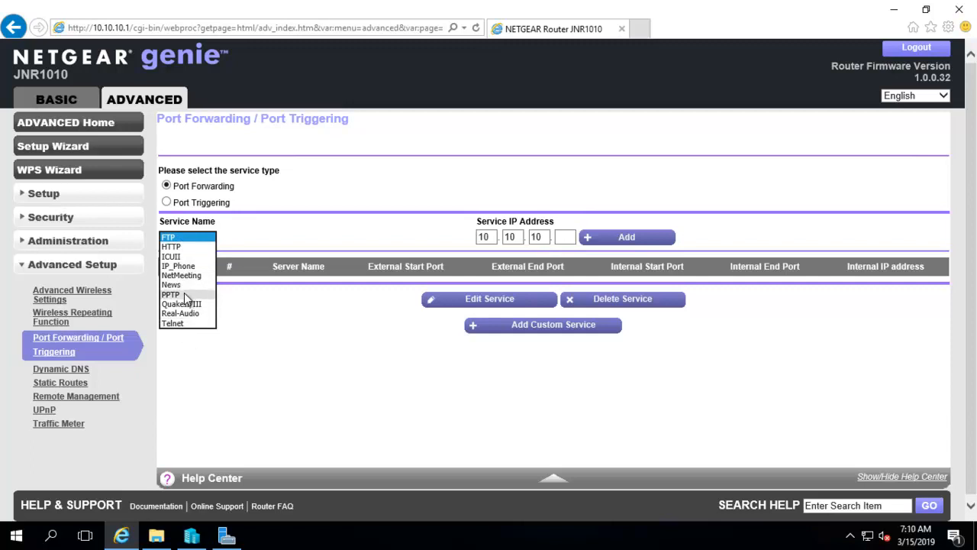
pyautogui.click(306, 345)
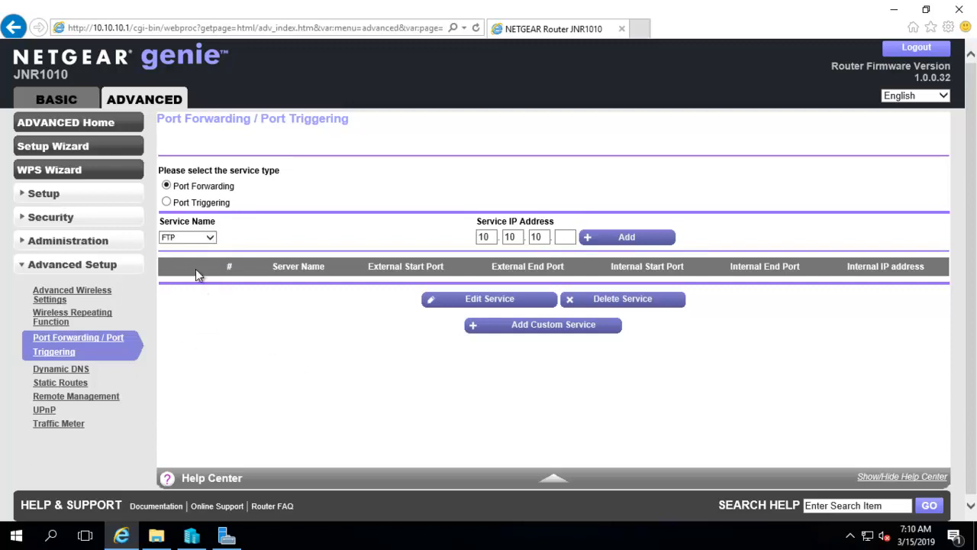
pyautogui.click(211, 236)
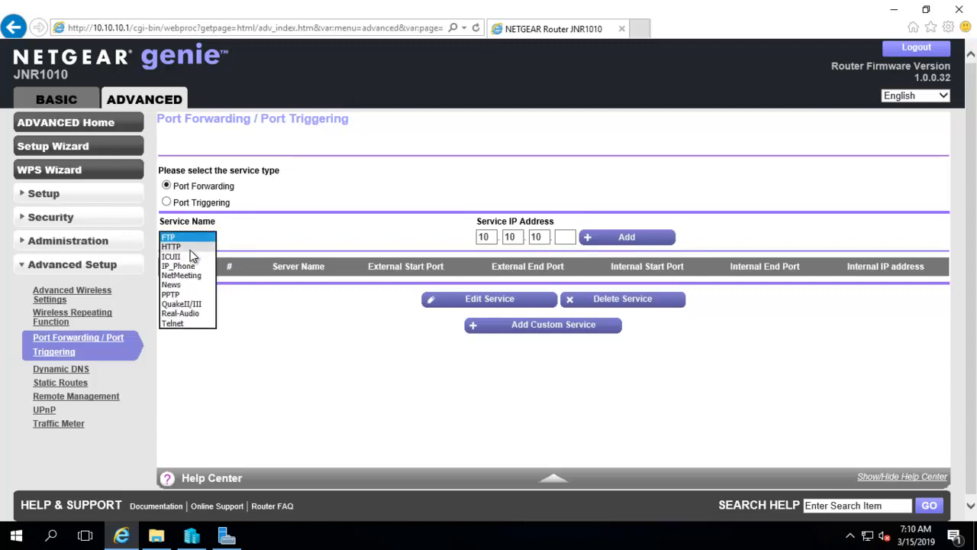
pyautogui.click(190, 249)
pyautogui.click(566, 237)
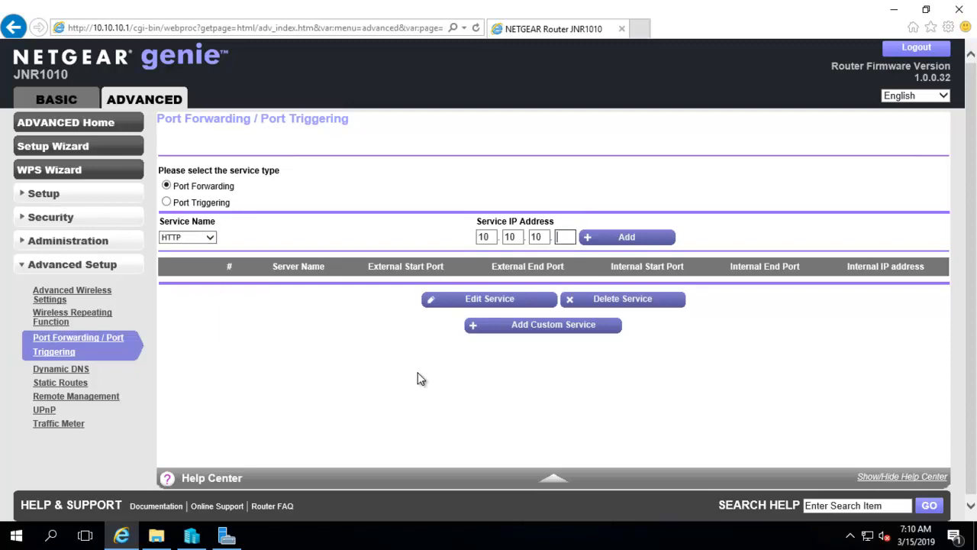
pyautogui.write('4')
# Add the HTTP rule forwarding port 80 to 10.10.10.4 and review the resulting entry.
pyautogui.click(624, 241)
pyautogui.click(601, 239)
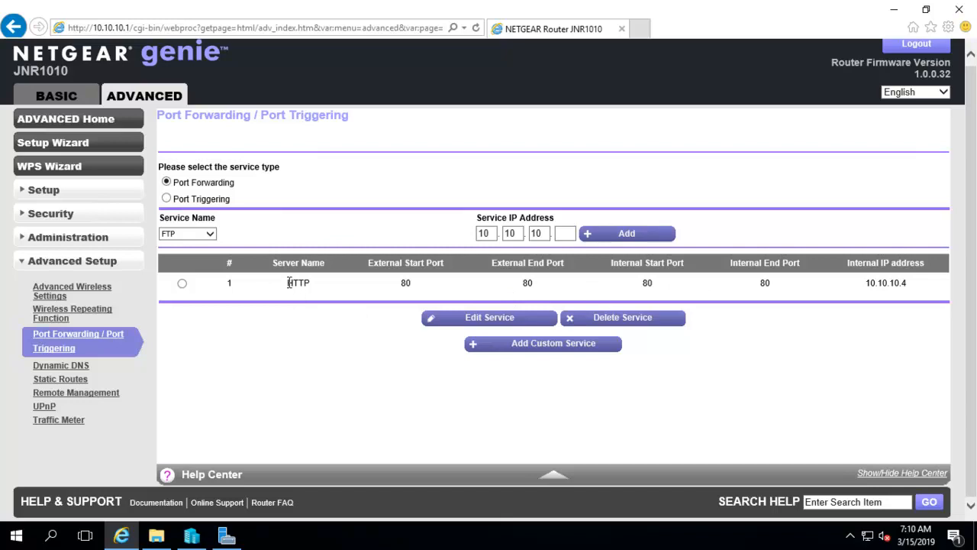
pyautogui.moveTo(287, 283); pyautogui.dragTo(365, 284)
pyautogui.doubleClick(405, 282)
pyautogui.click(519, 281)
pyautogui.click(209, 235)
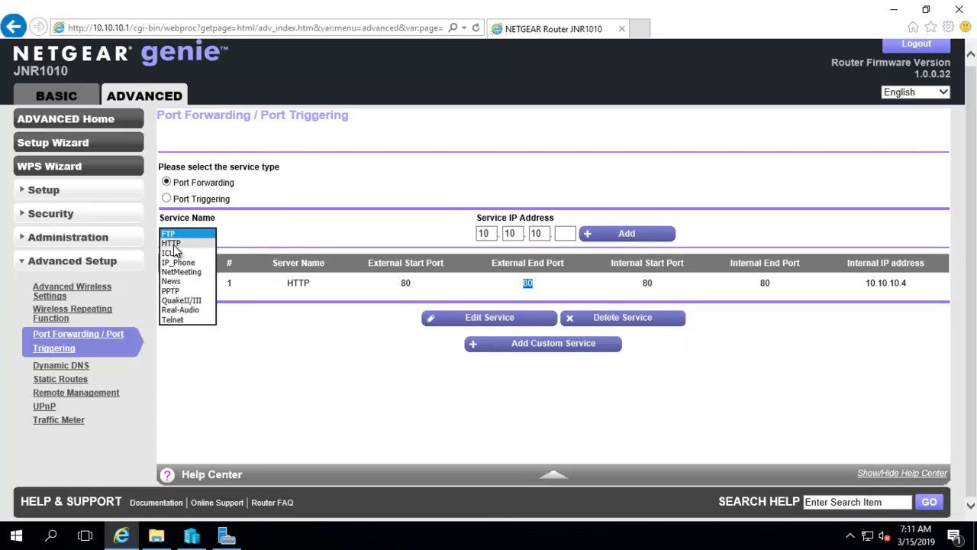
pyautogui.click(341, 362)
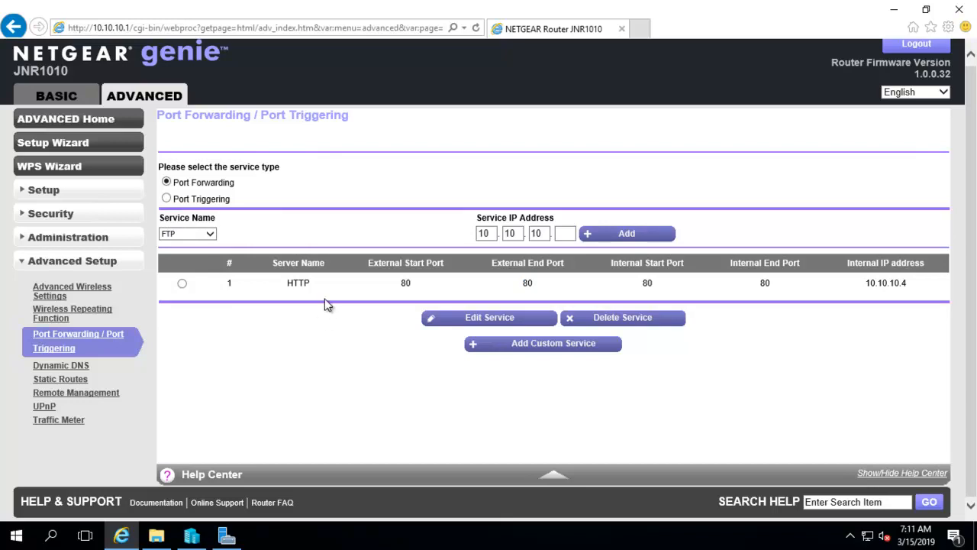
pyautogui.click(540, 235)
# Create custom service 'Secure Web', TCP/UDP ports 443–443, to the WORKGROUP device 10.10.10.4, and apply.
pyautogui.click(509, 348)
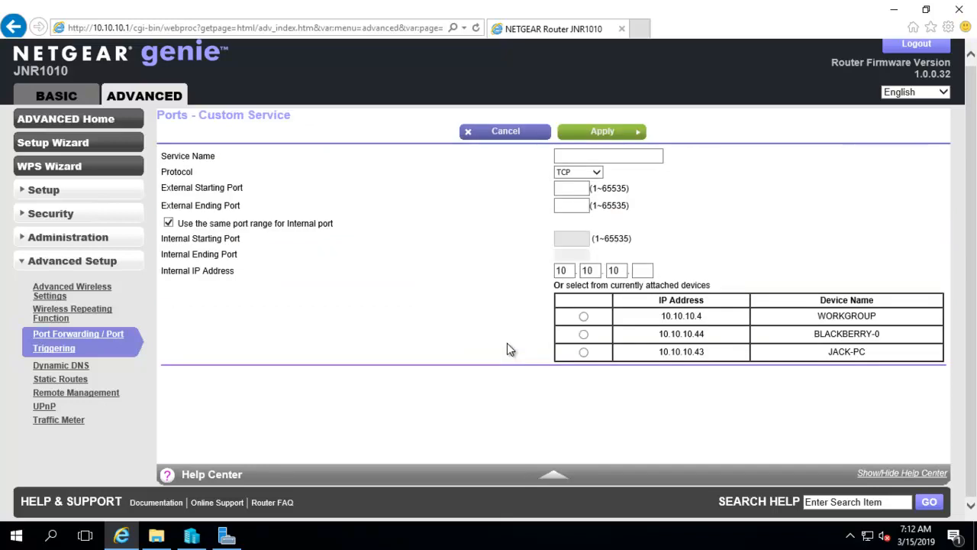
pyautogui.click(591, 155)
pyautogui.write('Secure Web')
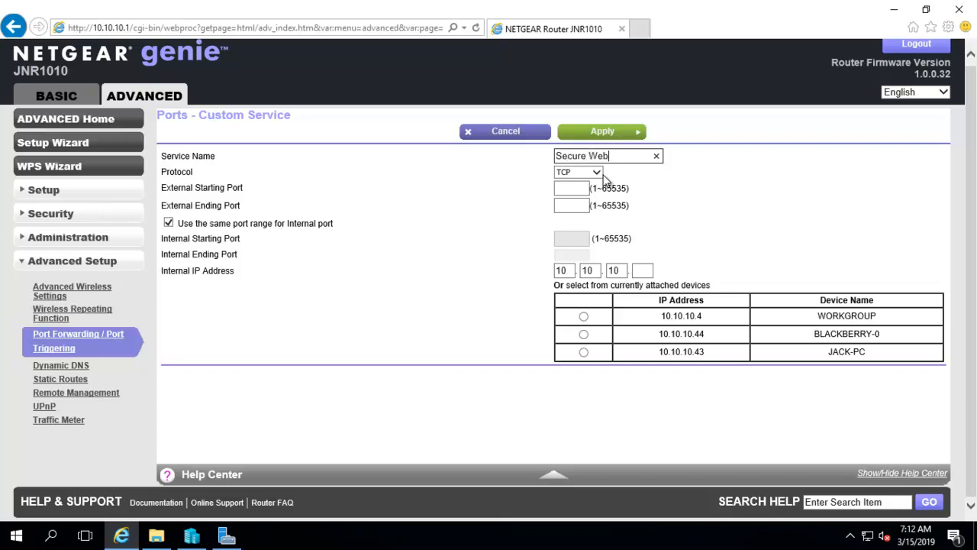
pyautogui.click(595, 172)
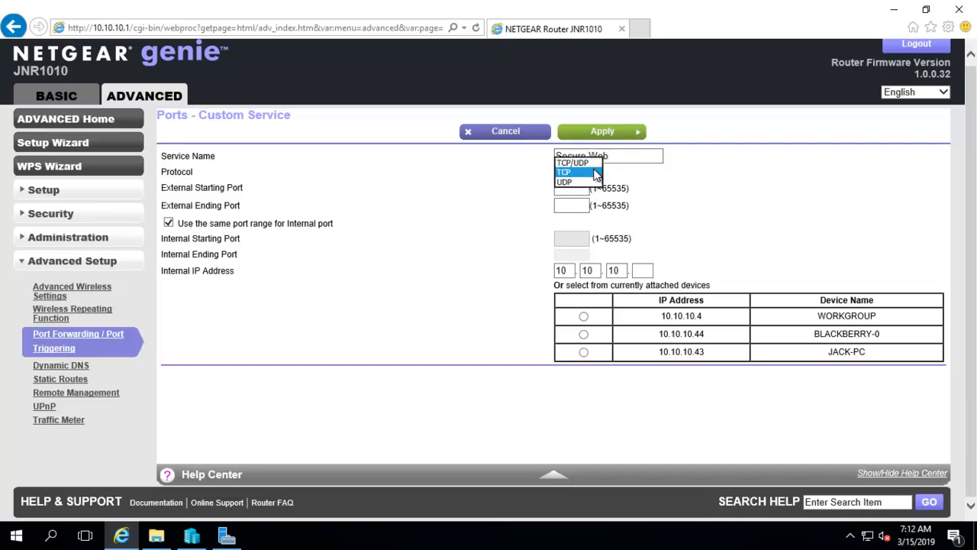
pyautogui.click(574, 163)
pyautogui.click(569, 188)
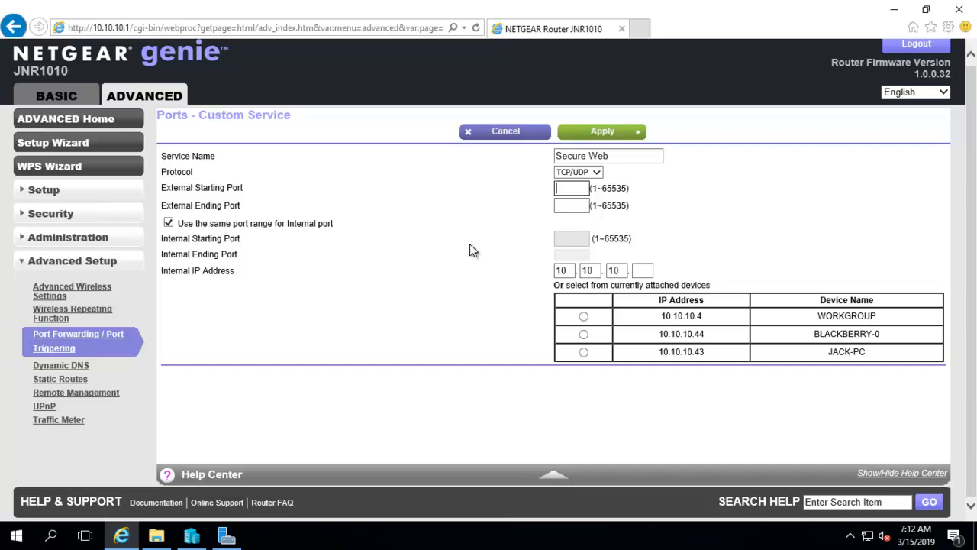
pyautogui.write('443')
pyautogui.click(567, 207)
pyautogui.write('443')
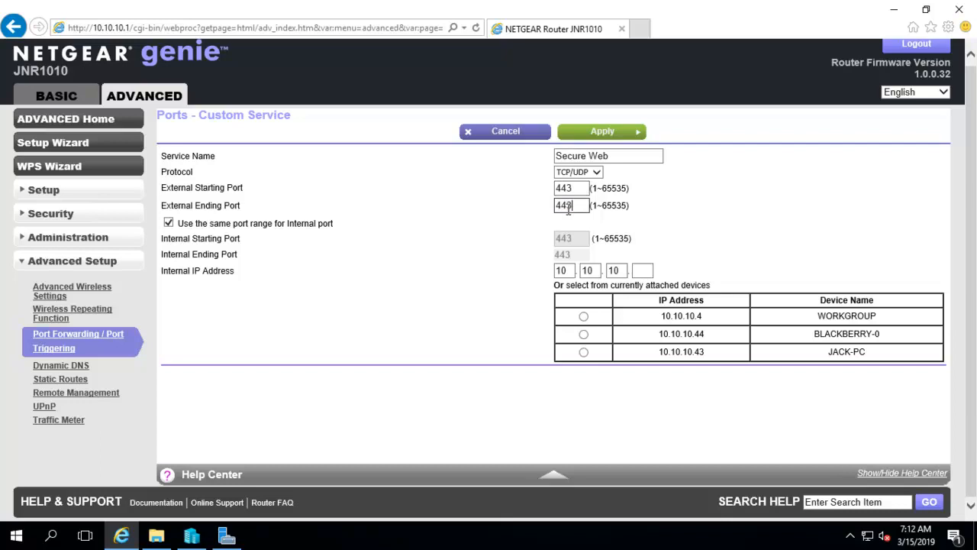
pyautogui.click(583, 317)
pyautogui.click(602, 134)
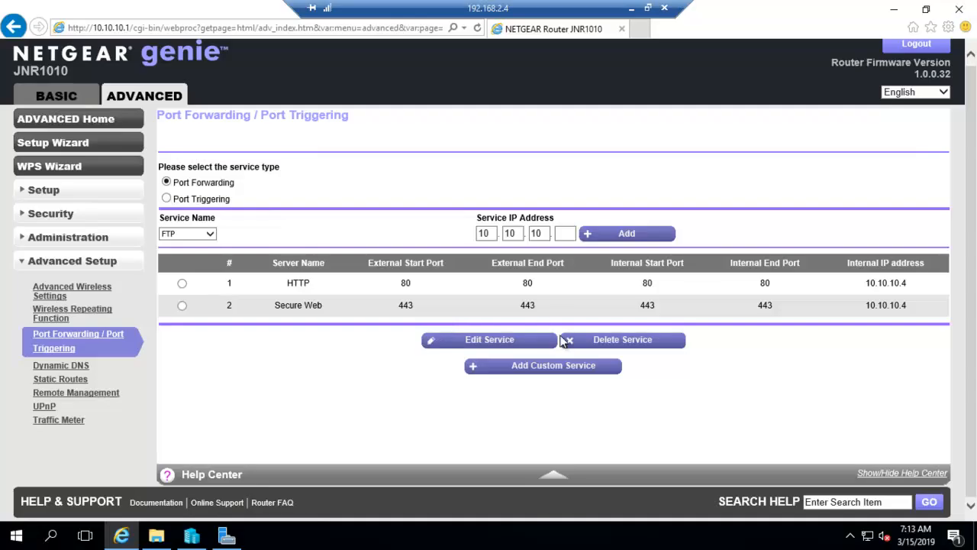
# Create custom service 'Remote Desktop' on ports 3389–3389, targeting the device at 10.10.10.43.
pyautogui.click(210, 238)
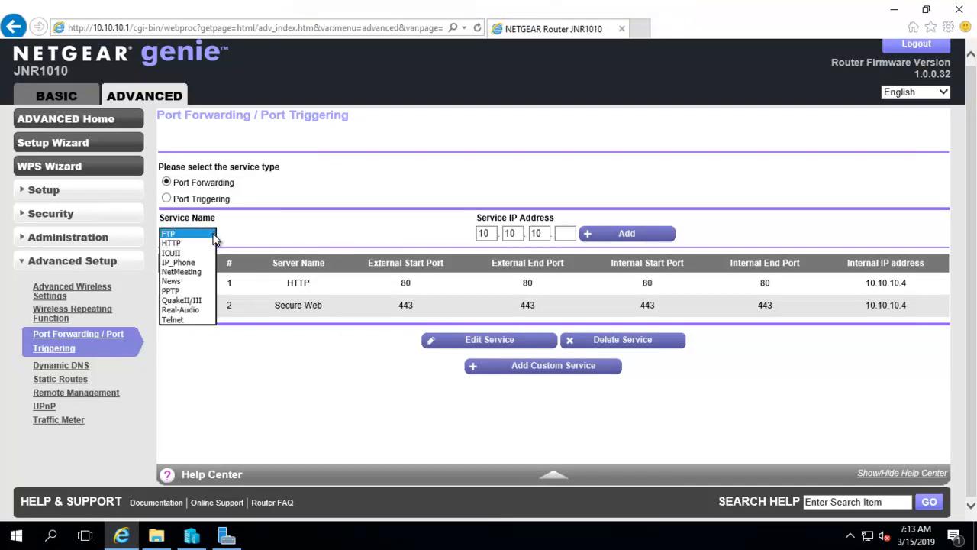
pyautogui.click(296, 399)
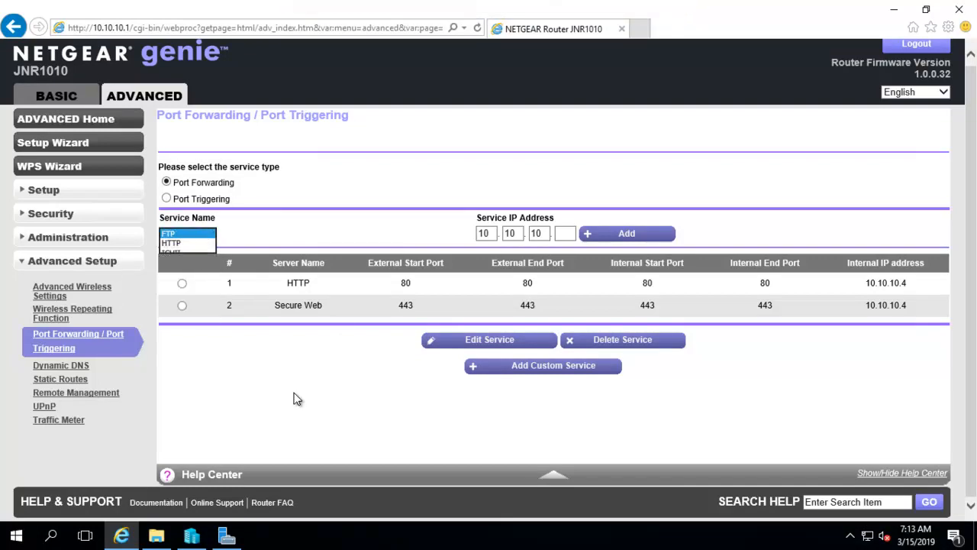
pyautogui.click(490, 370)
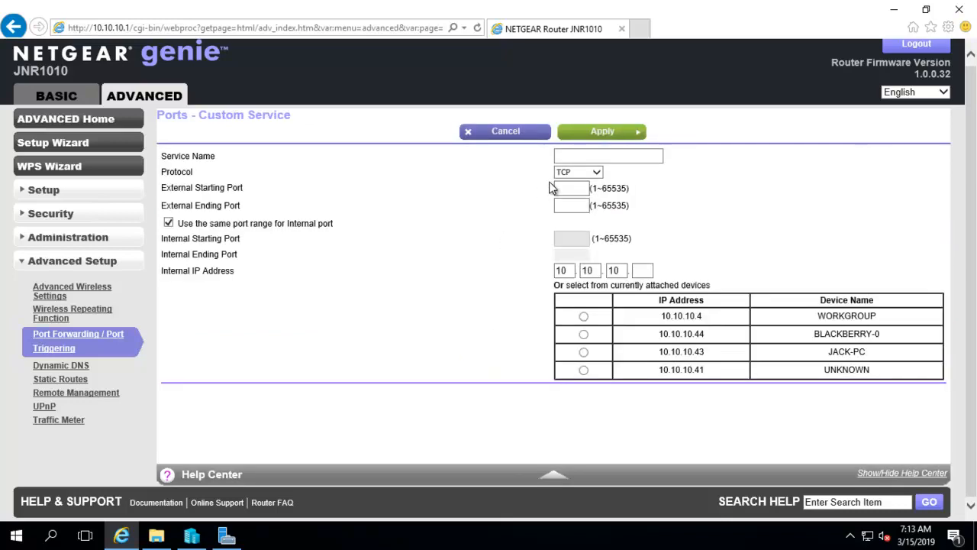
pyautogui.click(575, 155)
pyautogui.write('Remote Desktop')
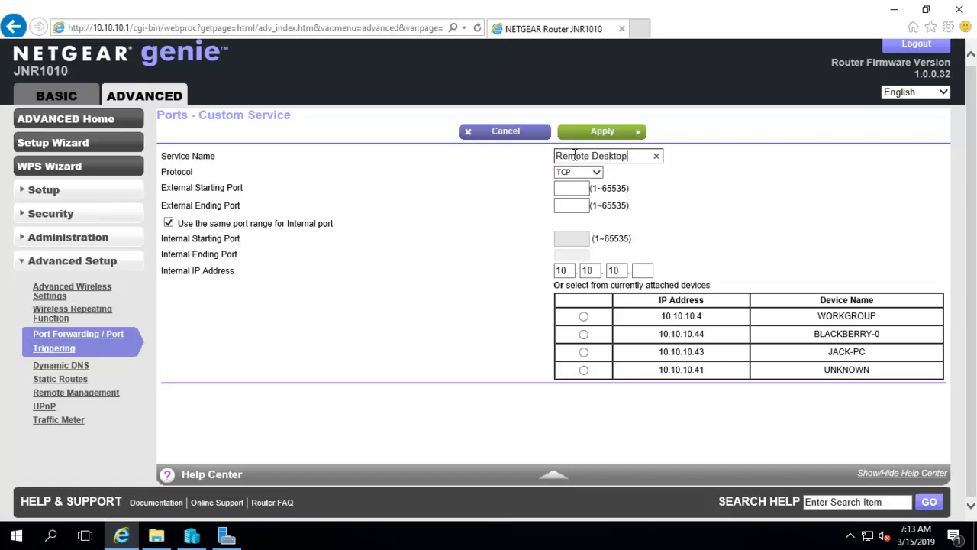
pyautogui.click(581, 188)
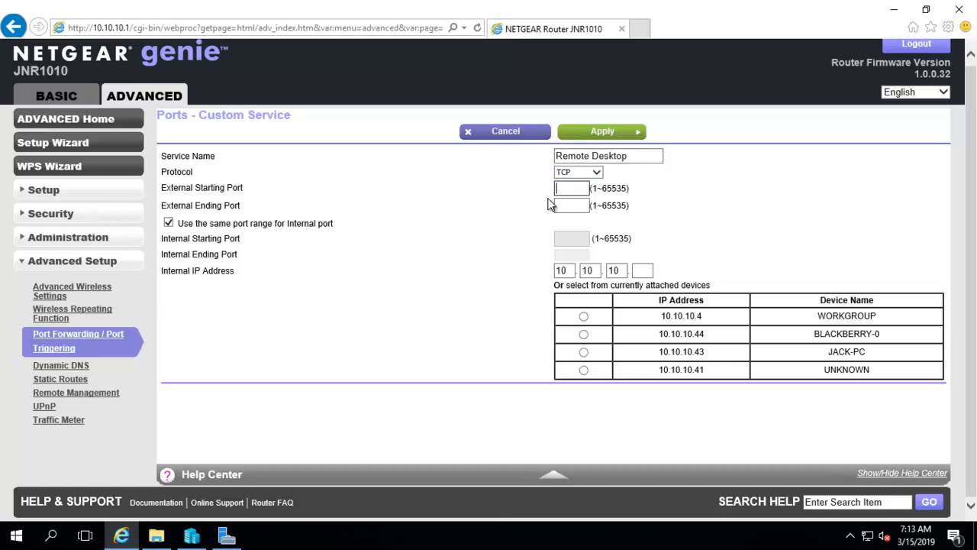
pyautogui.write('3389')
pyautogui.press('Tab')
pyautogui.write('3389')
pyautogui.click(584, 353)
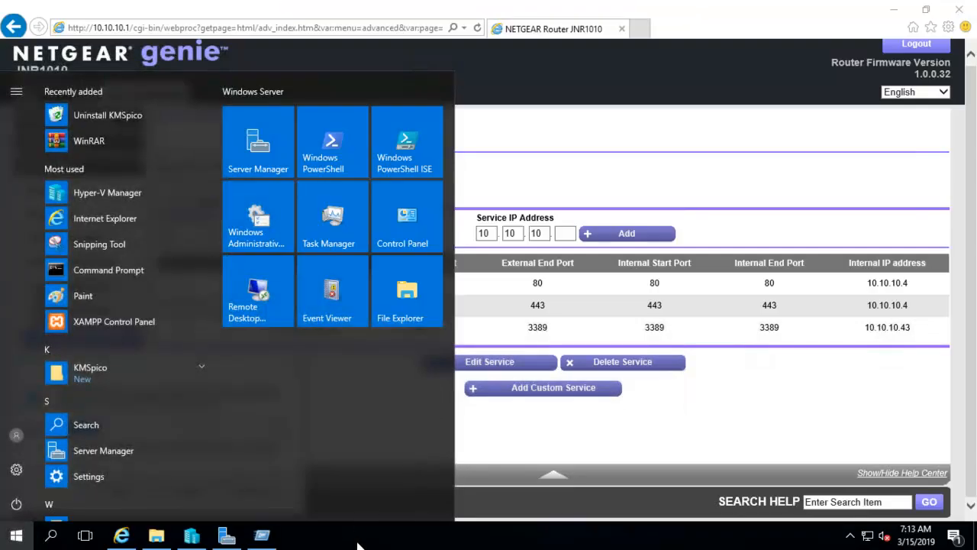
# Run mstsc from the Run dialog to open Remote Desktop Connection.
pyautogui.press('super+r')
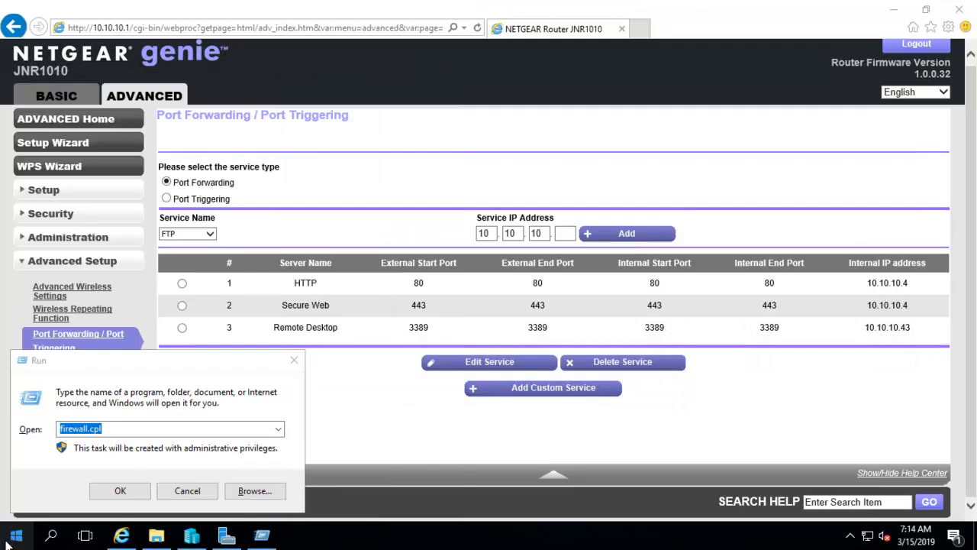
pyautogui.click(125, 427)
pyautogui.moveTo(105, 428); pyautogui.dragTo(47, 431)
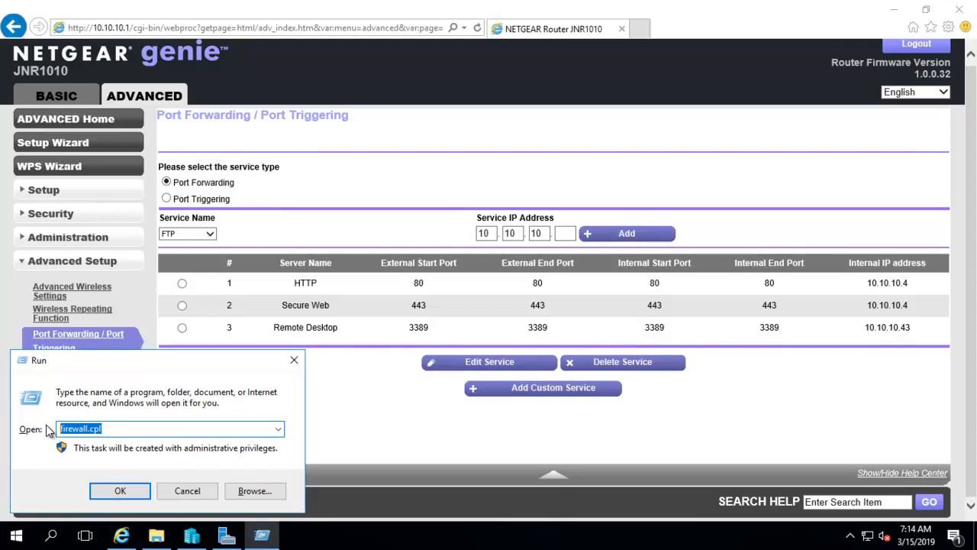
pyautogui.write('ms')
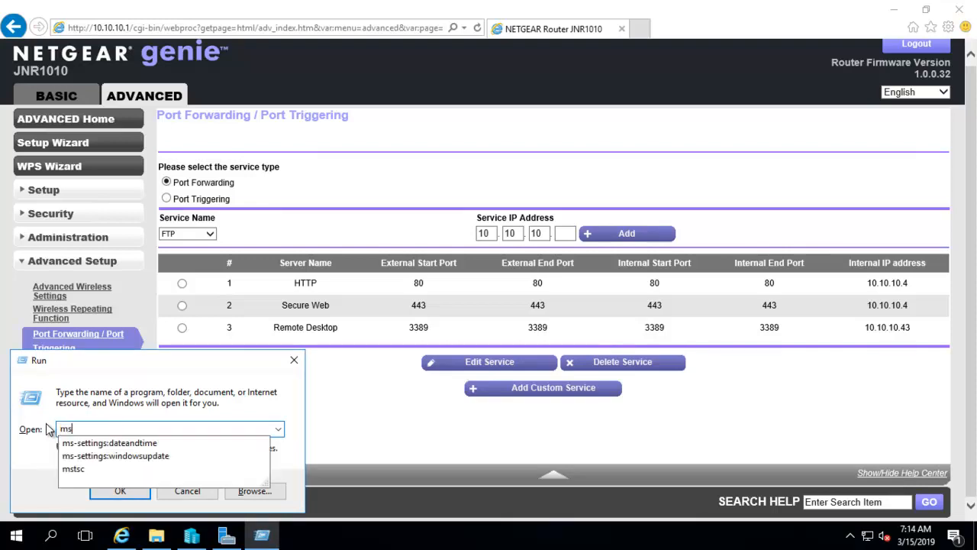
pyautogui.click(82, 472)
pyautogui.click(115, 492)
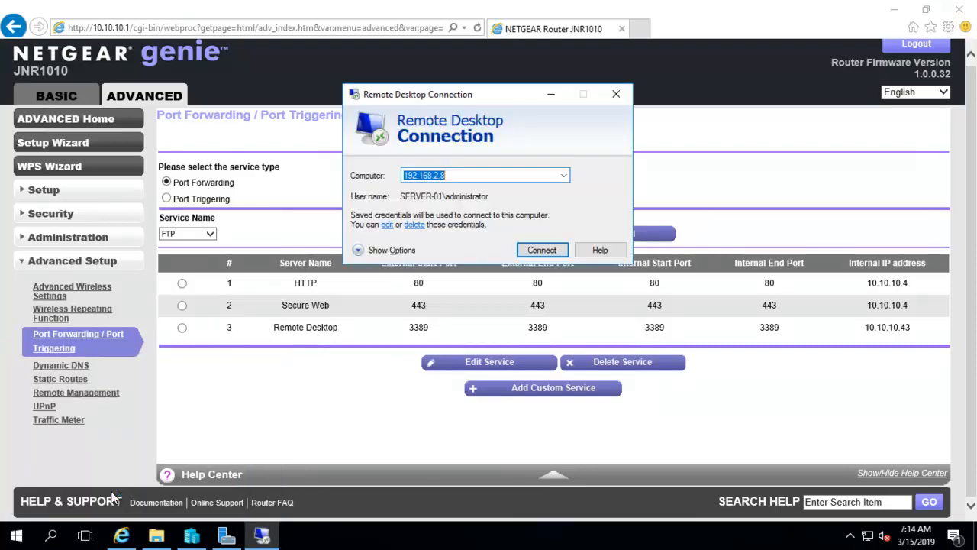
# Replace the target computer 192.168.2.8 with 10.10.10.43 and reposition the connection window.
pyautogui.click(450, 175)
pyautogui.moveTo(446, 175); pyautogui.dragTo(405, 176)
pyautogui.write('10')
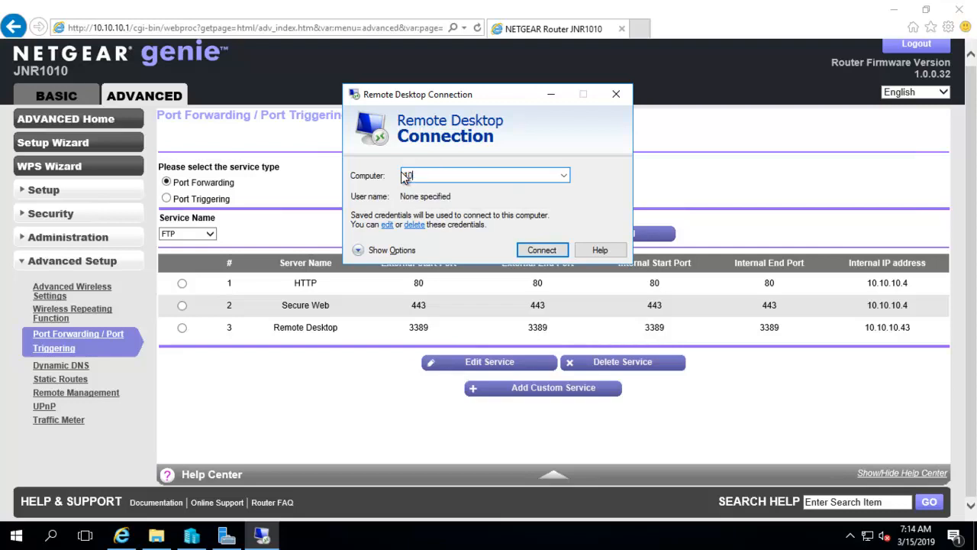
pyautogui.write('.10.10.1')
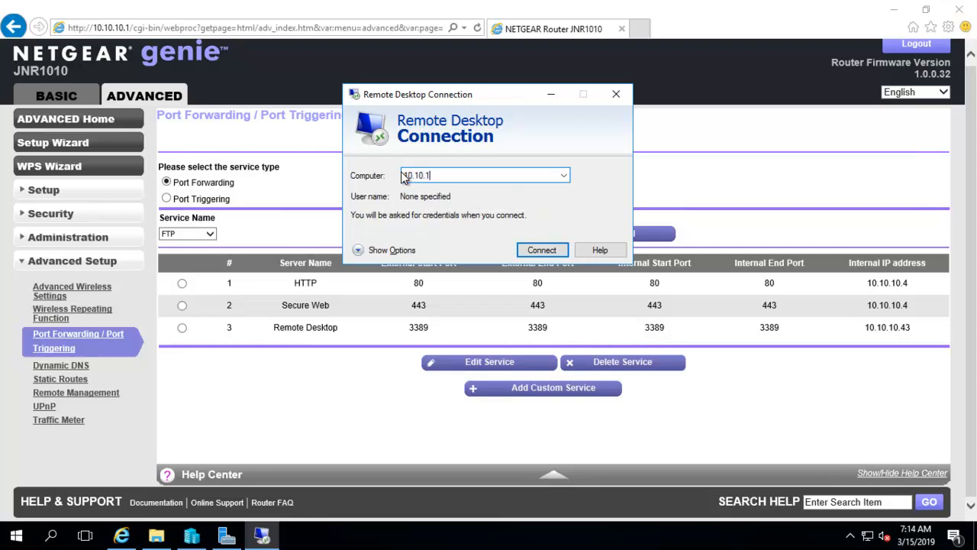
pyautogui.write('43')
pyautogui.moveTo(458, 94); pyautogui.dragTo(498, 133)
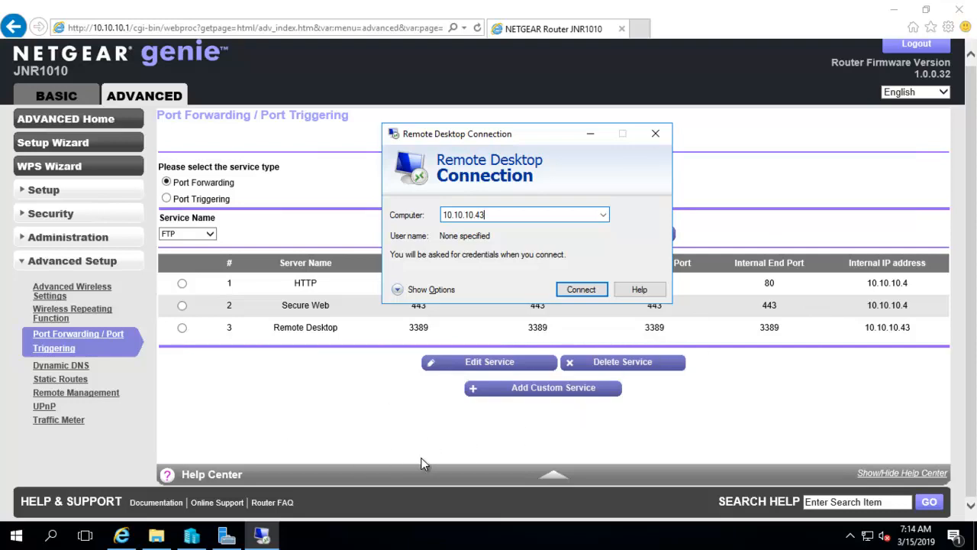
pyautogui.moveTo(524, 133); pyautogui.dragTo(425, 74)
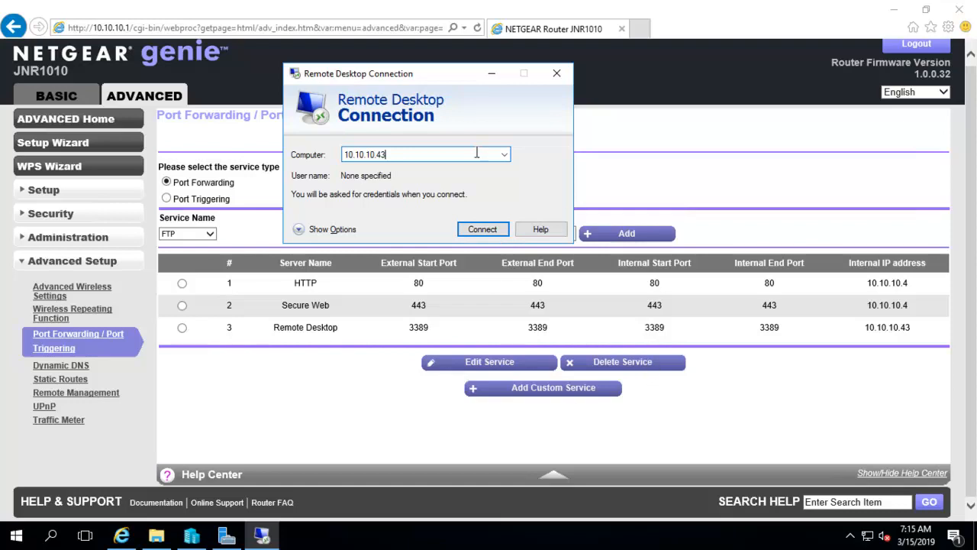
pyautogui.moveTo(393, 76); pyautogui.dragTo(532, 108)
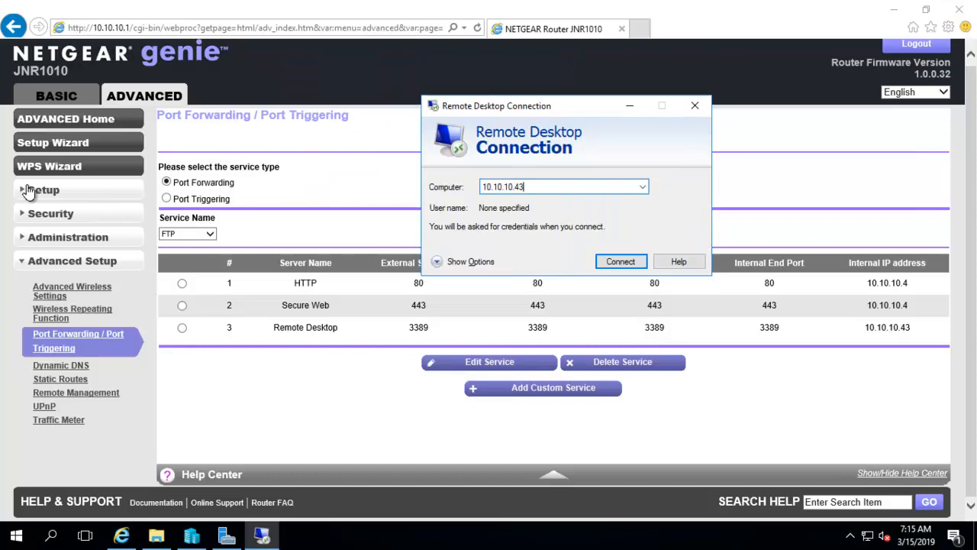
# Show the Basic Internet page with WAN address 192.168.2.100, then bring Remote Desktop Connection forward.
pyautogui.click(58, 98)
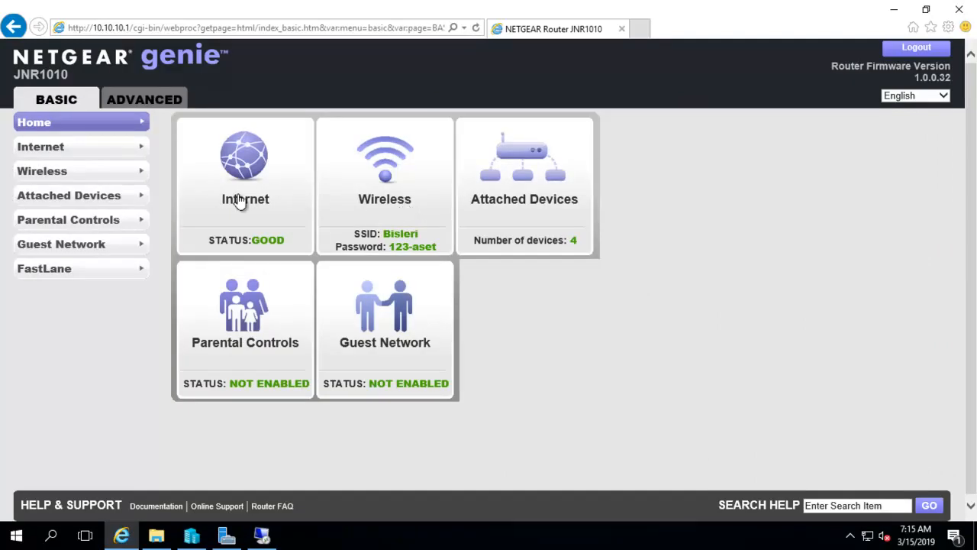
pyautogui.click(241, 186)
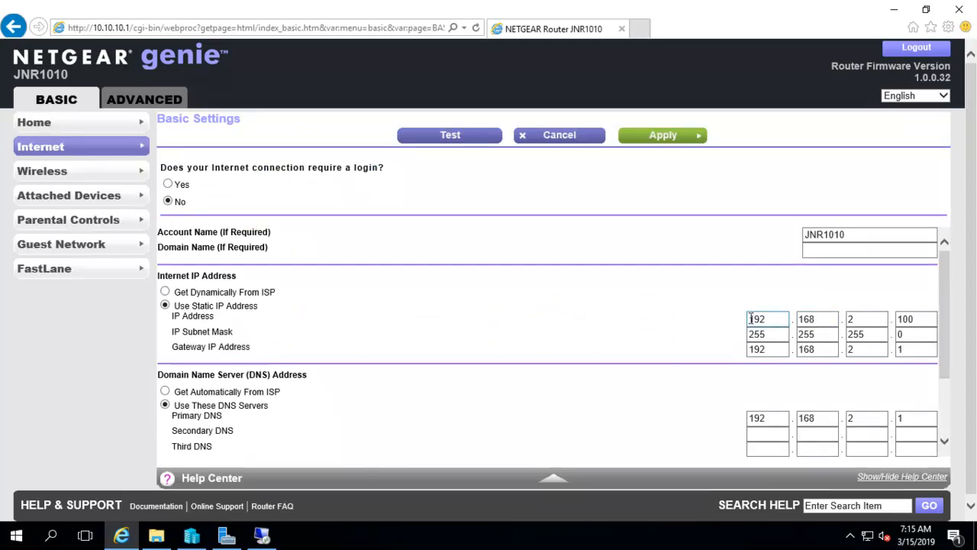
pyautogui.click(262, 535)
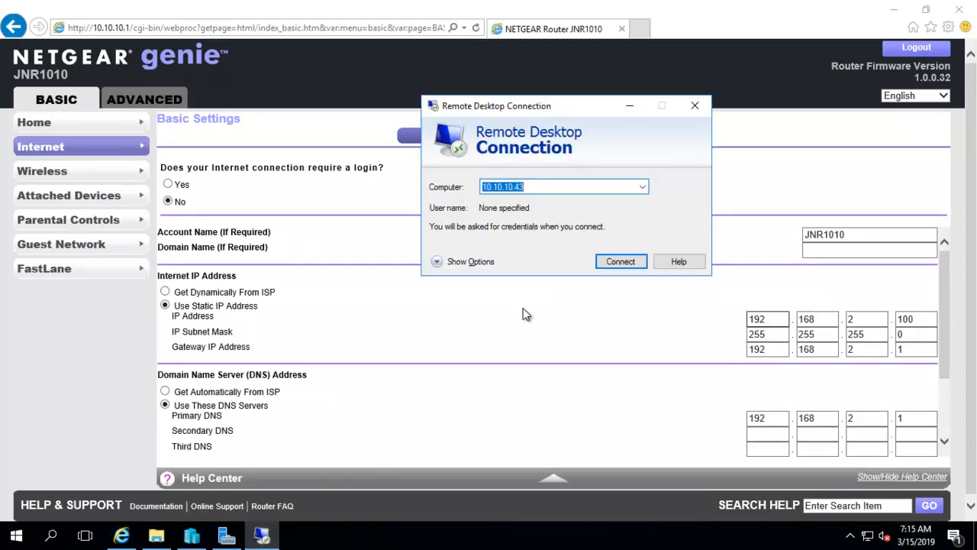
# Start a Remote Desktop connection to 192.168.2.100, then cancel the attempt.
pyautogui.write('192')
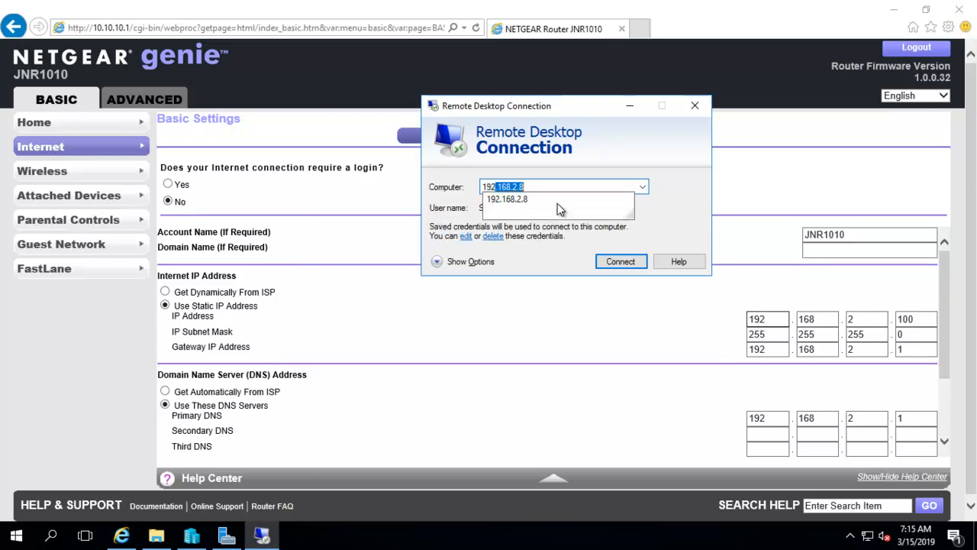
pyautogui.write('.168.2.100')
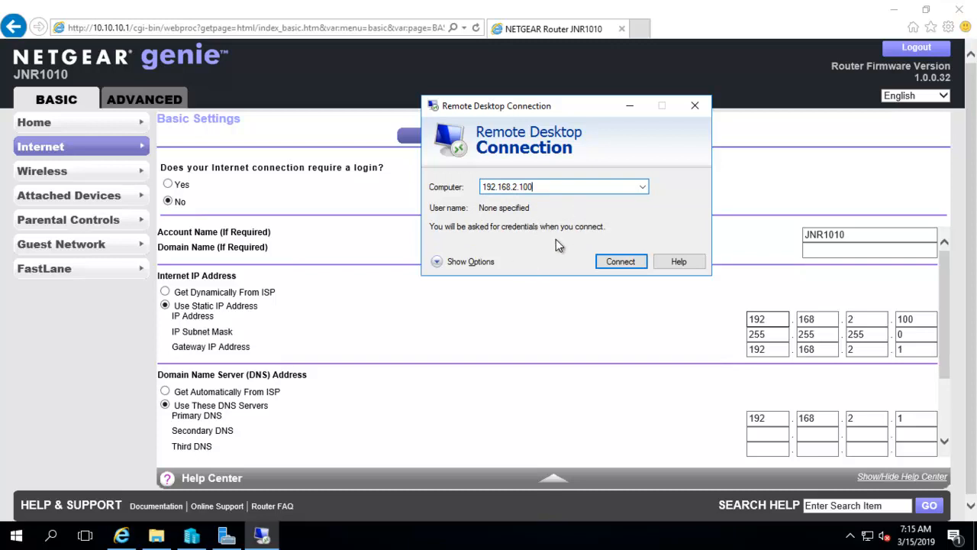
pyautogui.click(633, 264)
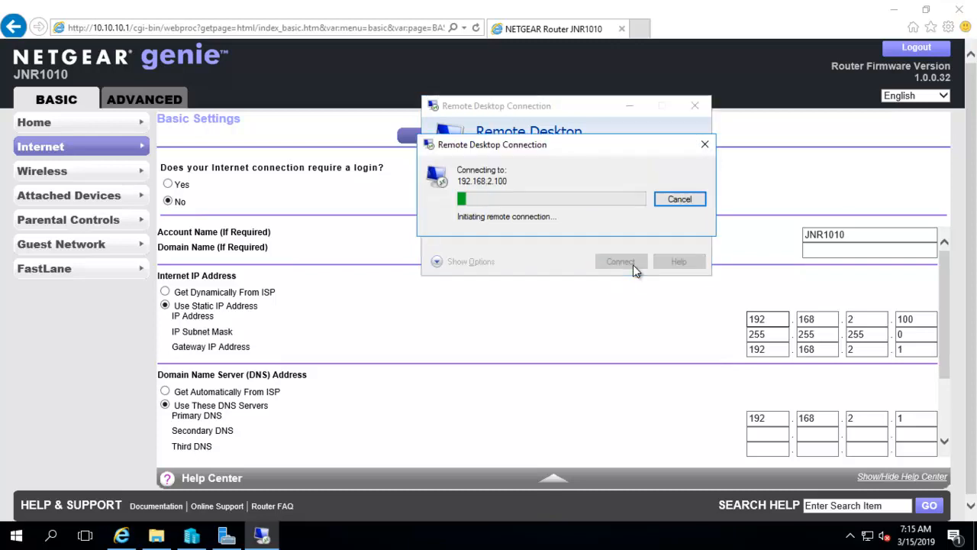
pyautogui.click(679, 199)
# Move the Remote Desktop Connection window aside and minimize it.
pyautogui.moveTo(561, 111); pyautogui.dragTo(465, 198)
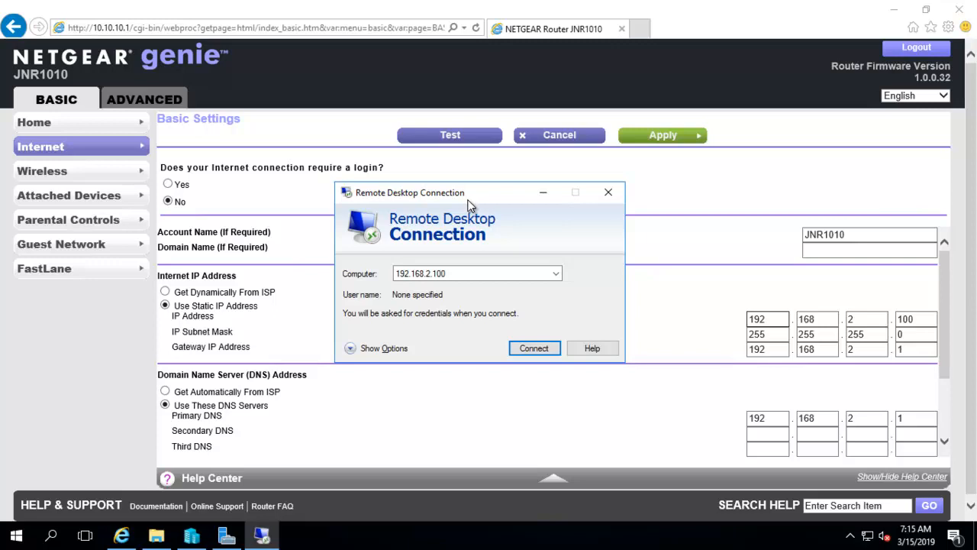
pyautogui.moveTo(464, 198); pyautogui.dragTo(464, 194)
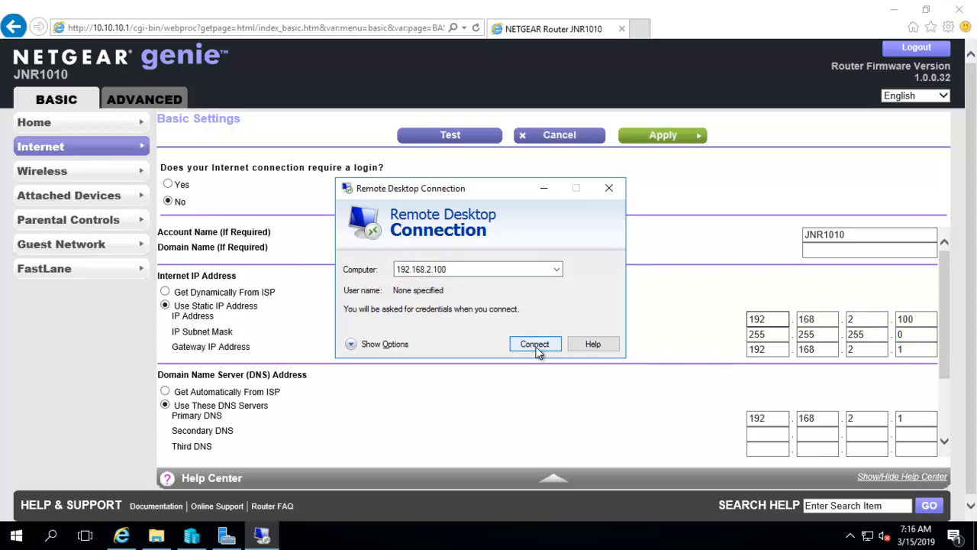
pyautogui.click(542, 190)
# From This PC's properties, allow remote connections on the System Properties Remote tab and confirm.
pyautogui.click(893, 10)
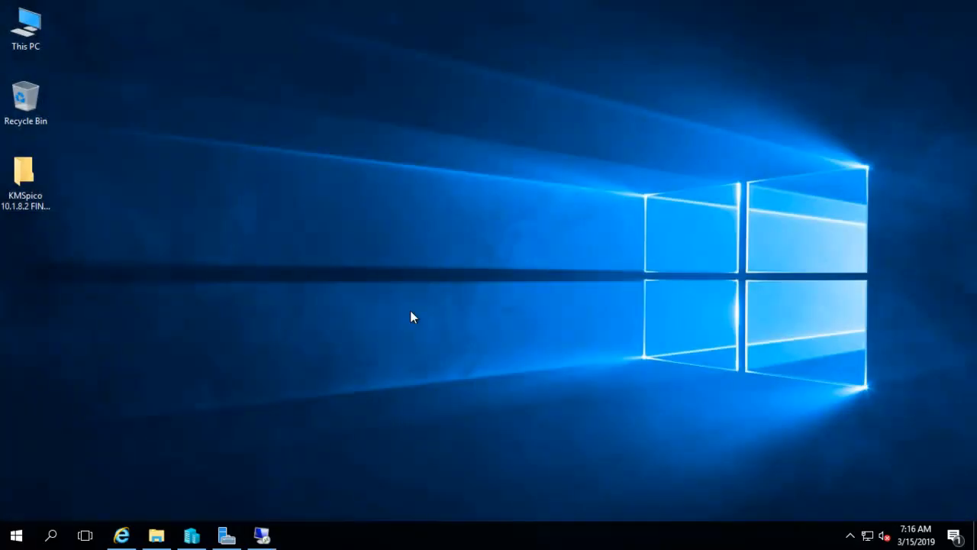
pyautogui.rightClick(20, 48)
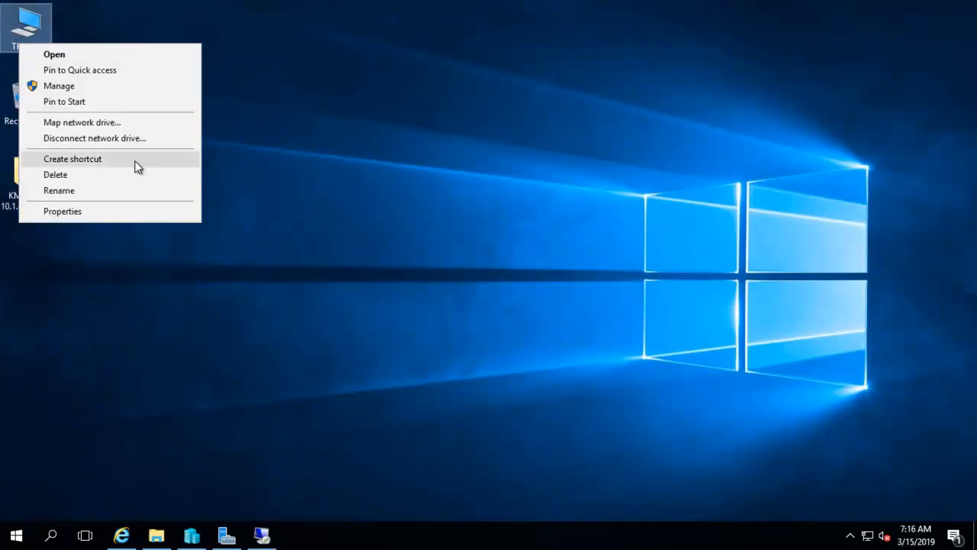
pyautogui.click(94, 213)
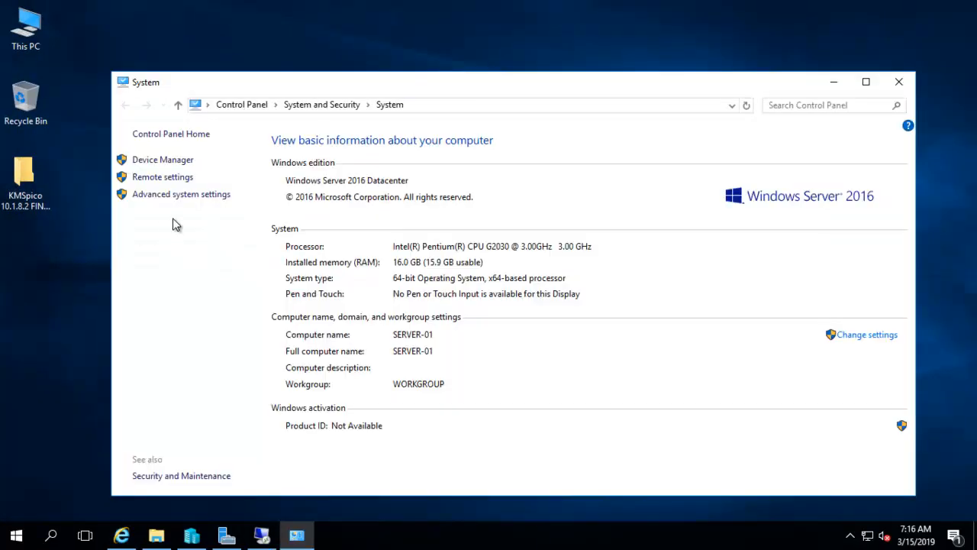
pyautogui.click(183, 195)
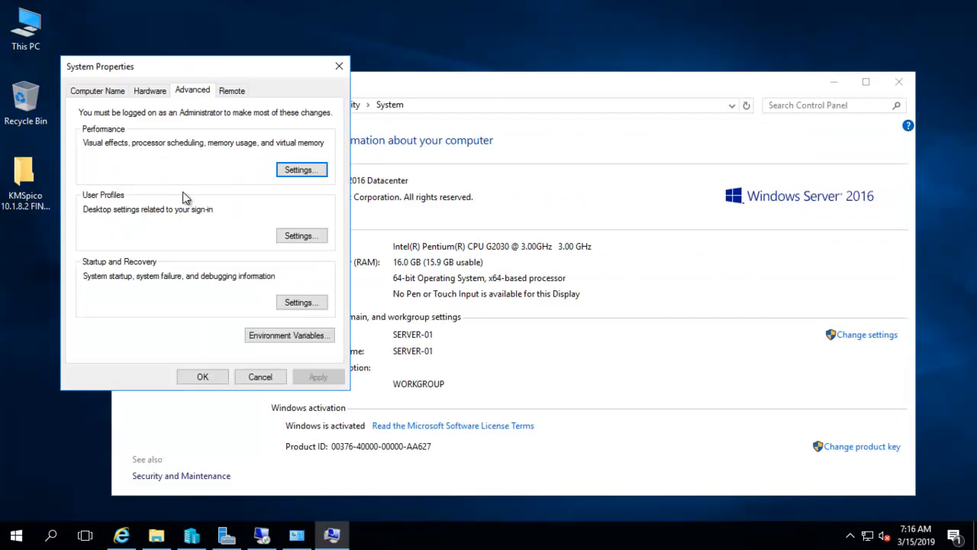
pyautogui.click(232, 91)
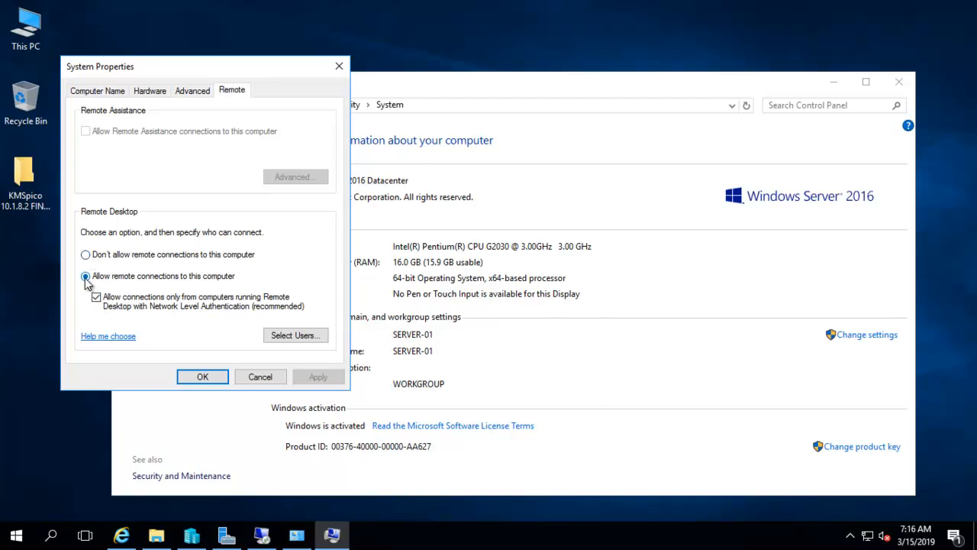
pyautogui.click(201, 381)
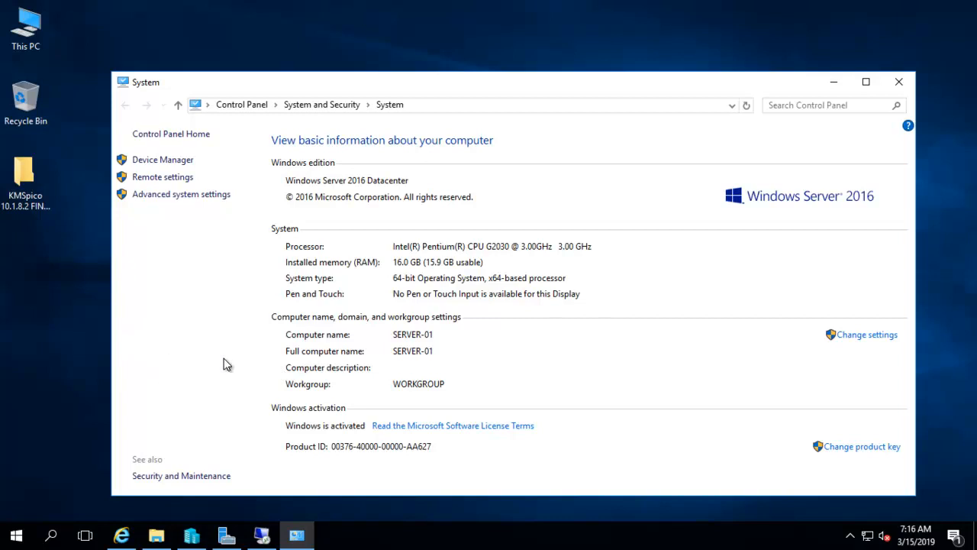
pyautogui.click(370, 511)
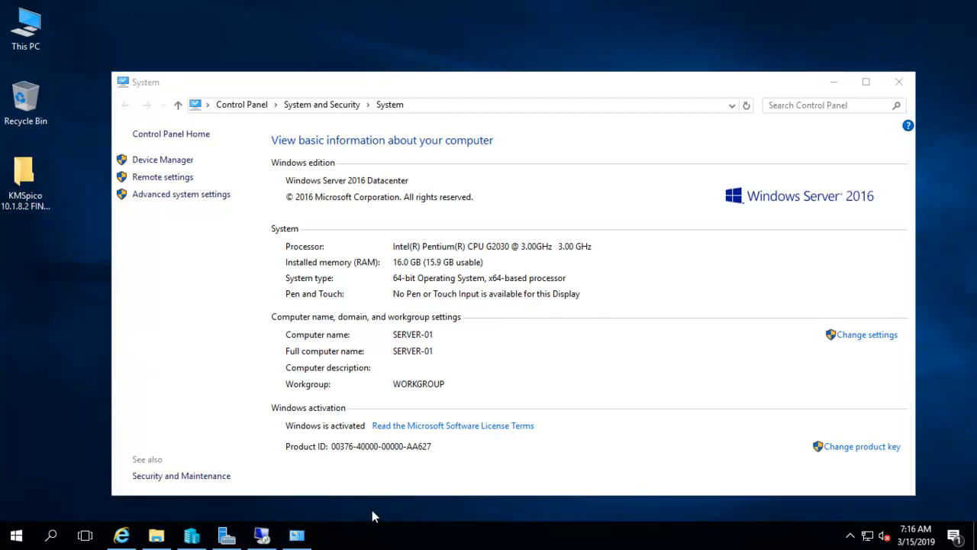
# Run firewall.cpl and show Inbound Rules in Windows Firewall with Advanced Security.
pyautogui.press('super+r')
pyautogui.write('f')
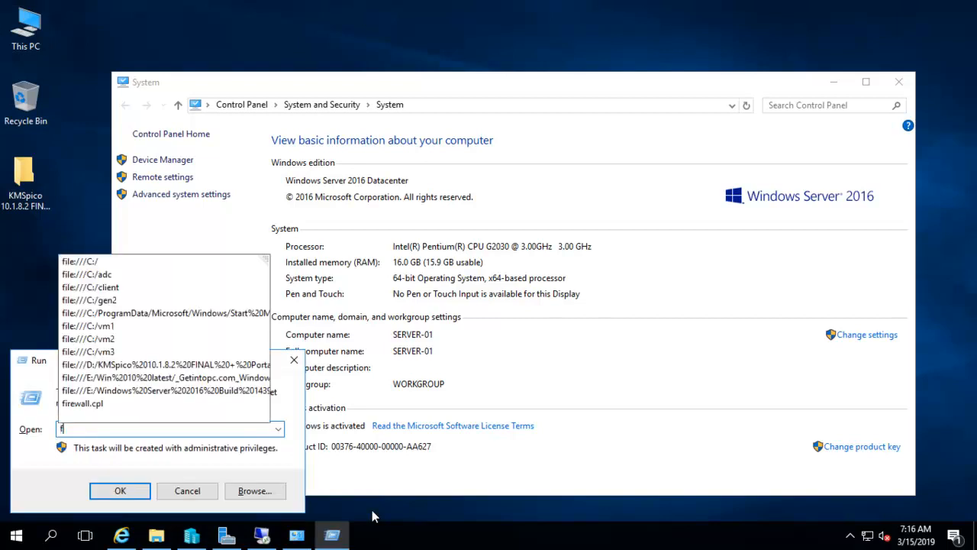
pyautogui.write('ire')
pyautogui.press('Down')
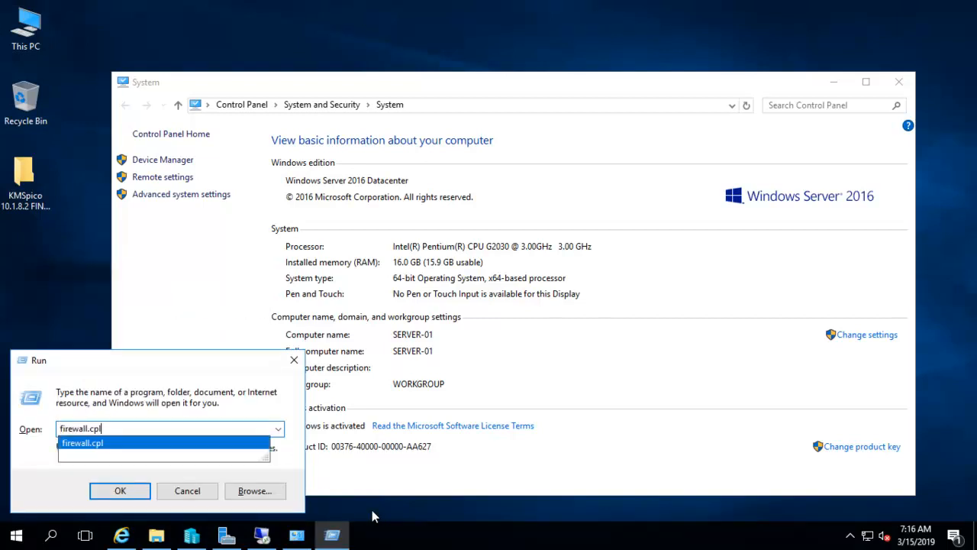
pyautogui.press('Return')
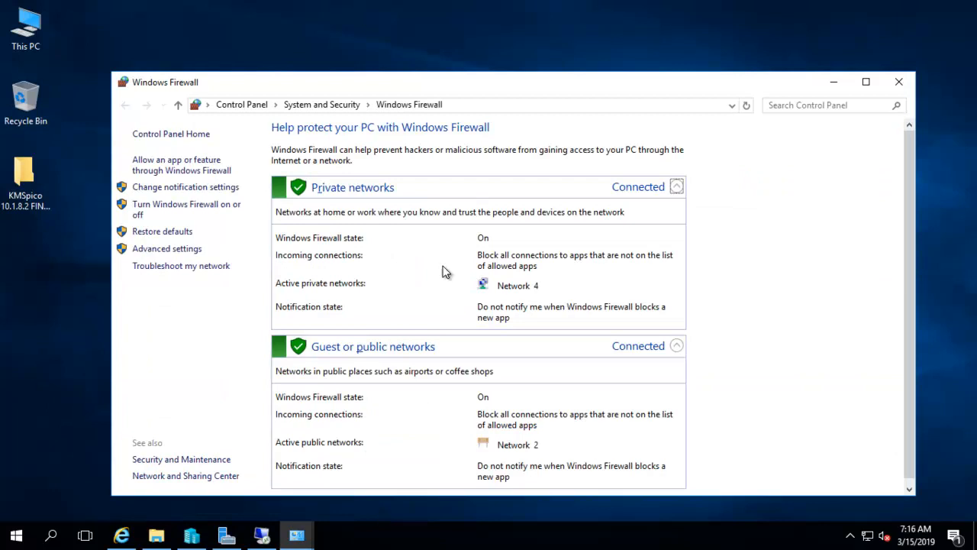
pyautogui.click(168, 250)
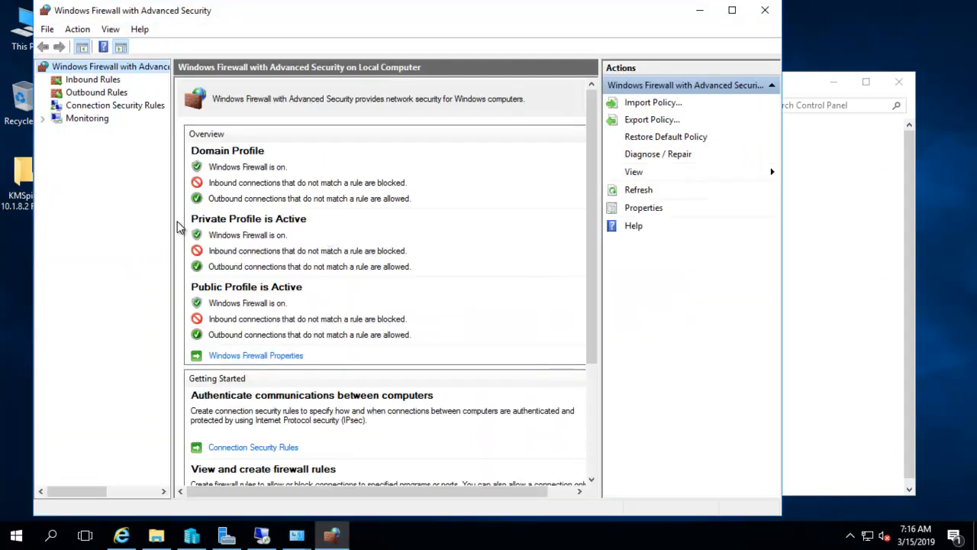
pyautogui.click(92, 81)
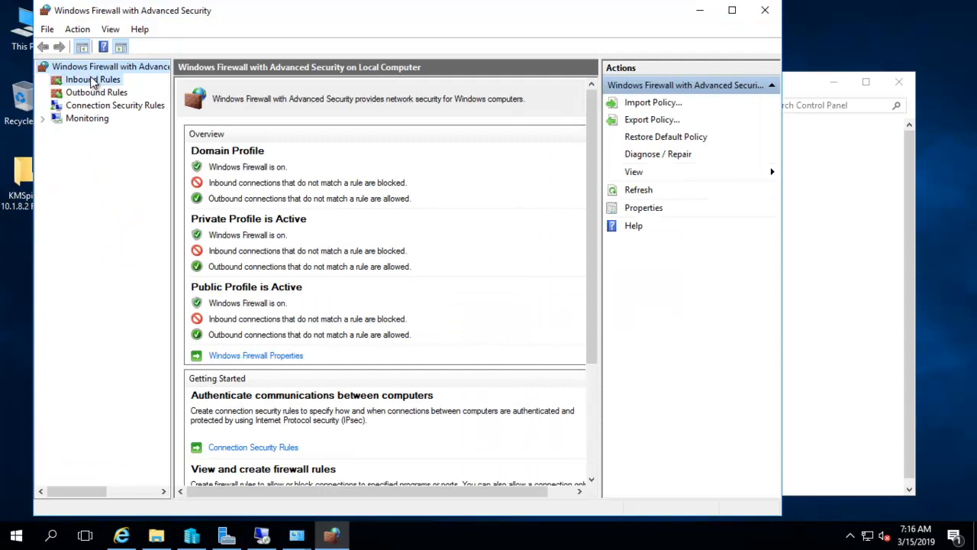
# Step through a new Port inbound rule, toggling Domain and Private profiles, then cancel it.
pyautogui.rightClick(92, 81)
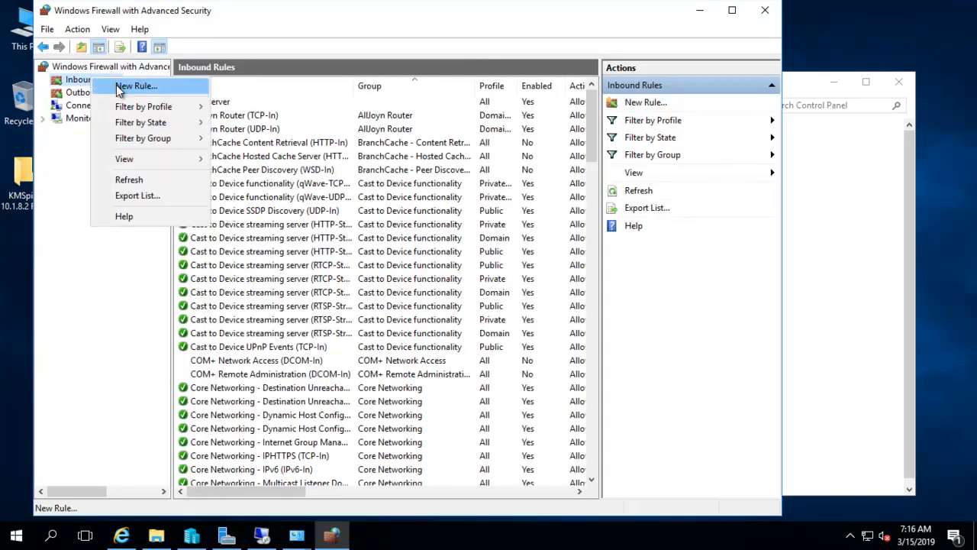
pyautogui.click(119, 87)
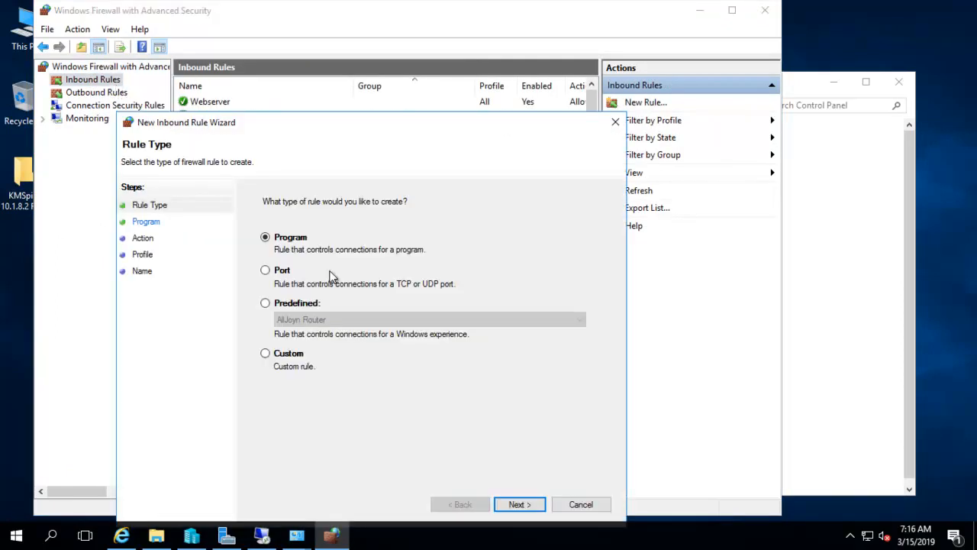
pyautogui.click(266, 271)
pyautogui.click(521, 504)
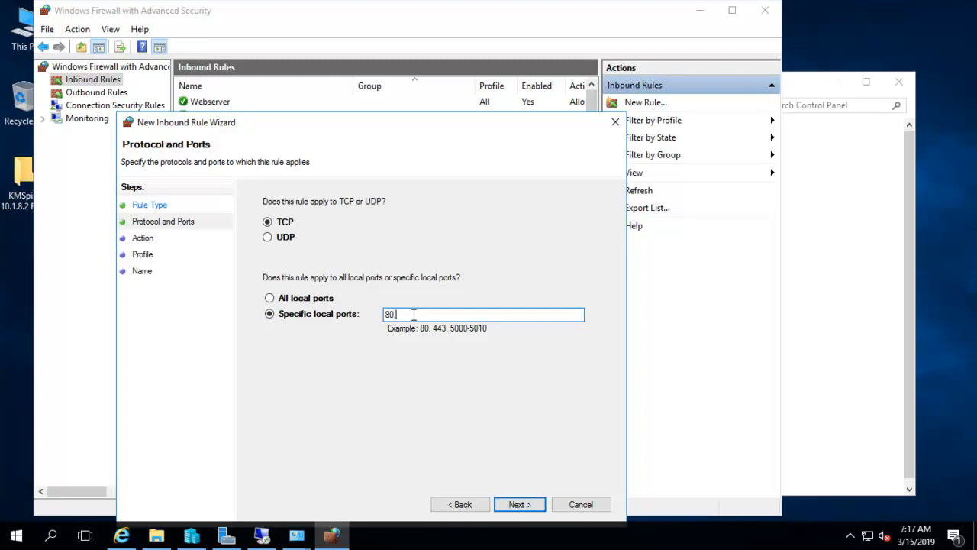
pyautogui.click(519, 504)
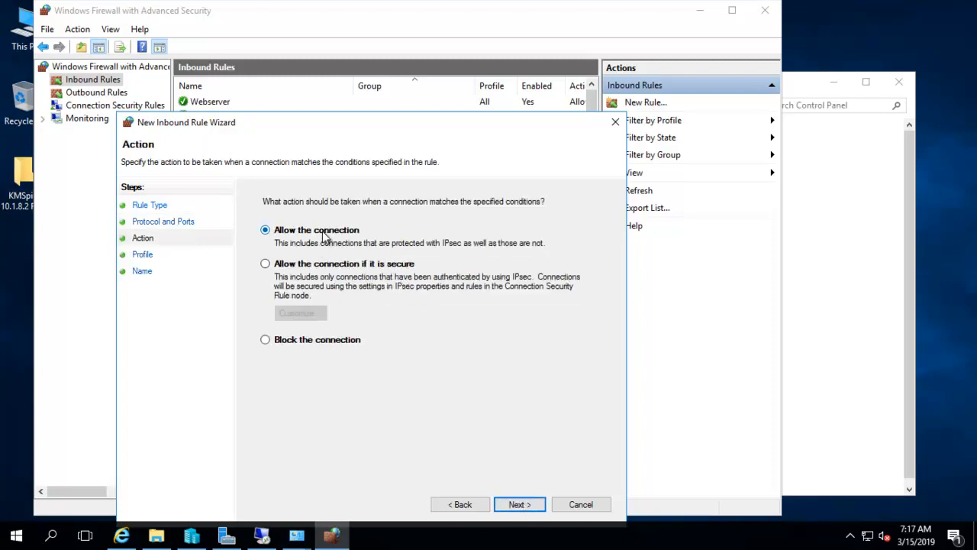
pyautogui.click(511, 502)
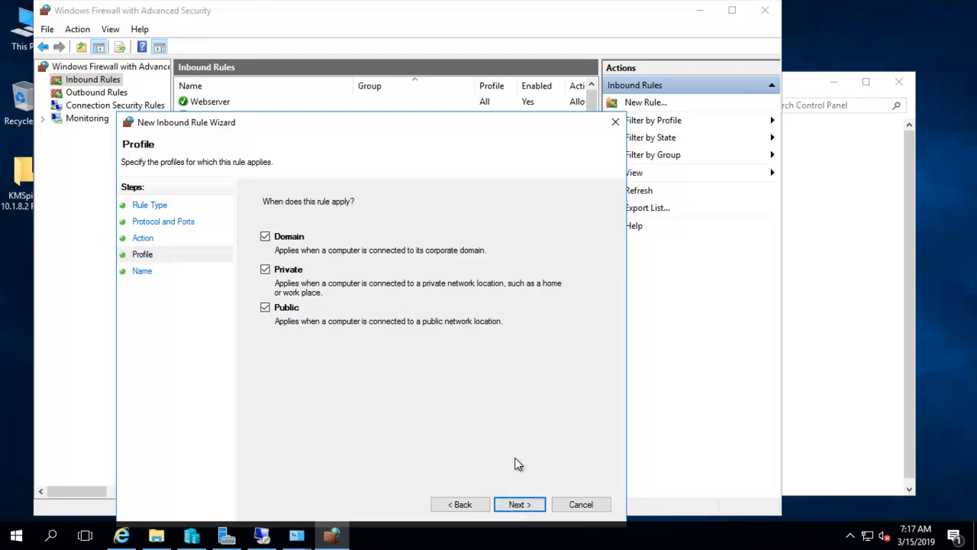
pyautogui.click(264, 270)
pyautogui.click(265, 238)
pyautogui.click(264, 268)
pyautogui.click(265, 236)
pyautogui.click(519, 505)
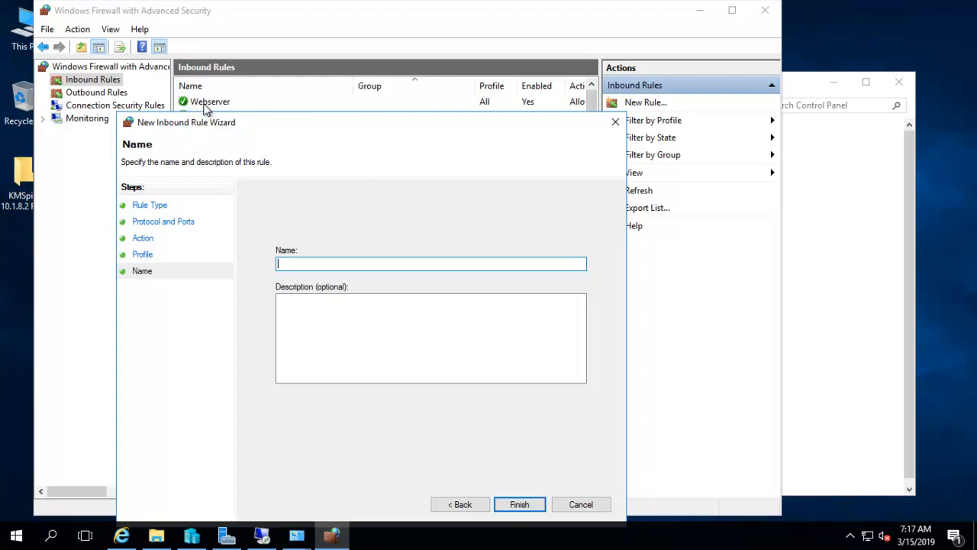
pyautogui.click(586, 506)
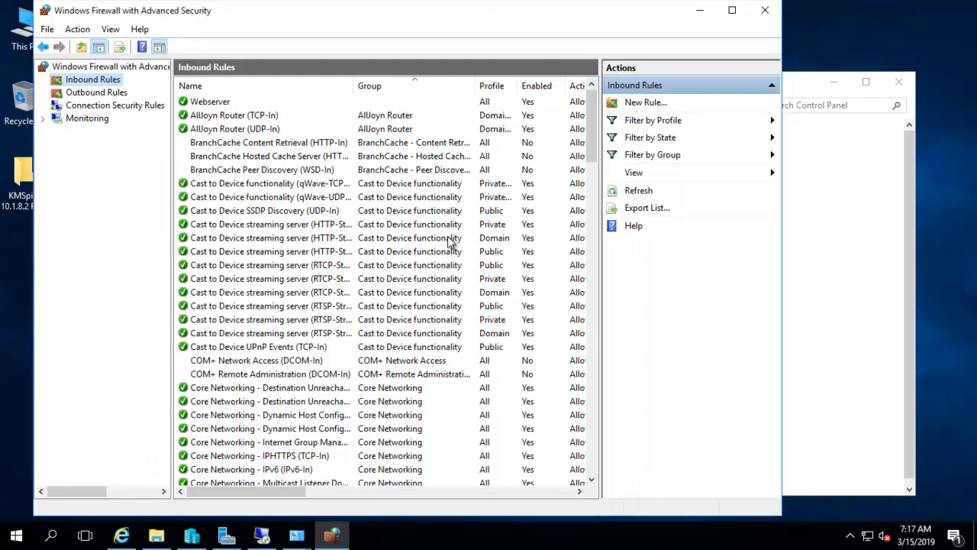
pyautogui.rightClick(213, 104)
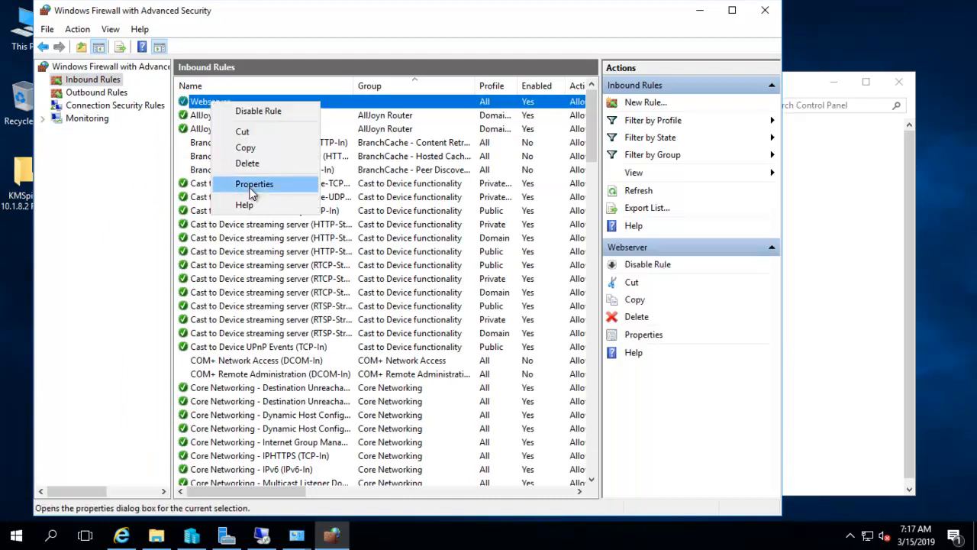
pyautogui.click(253, 185)
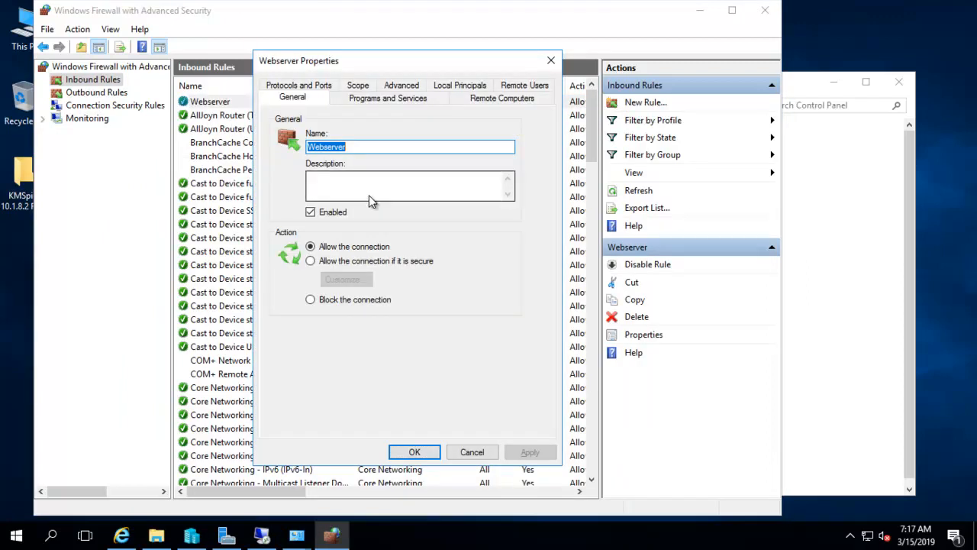
pyautogui.click(354, 86)
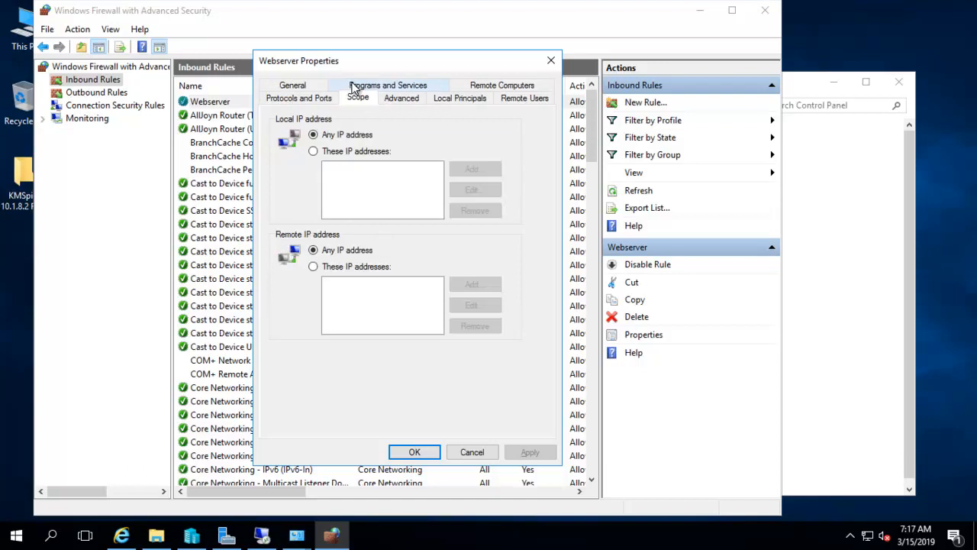
pyautogui.click(392, 104)
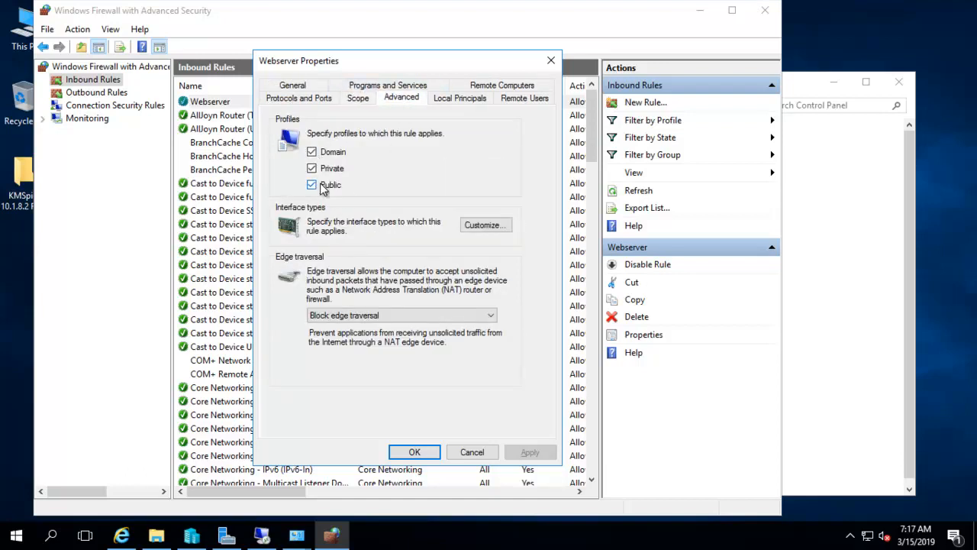
pyautogui.click(286, 102)
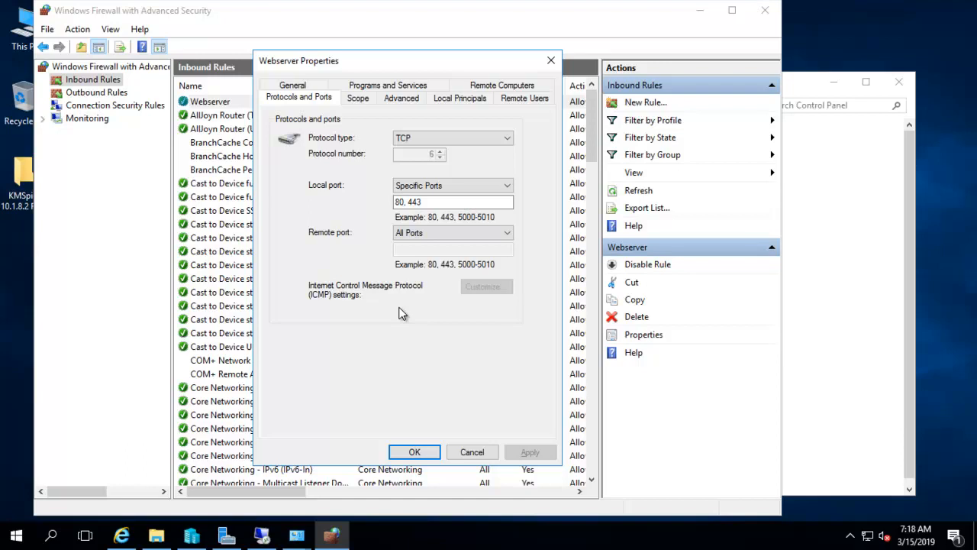
# Close the Webserver properties, both firewall windows and System window, then restore the NETGEAR page.
pyautogui.click(464, 452)
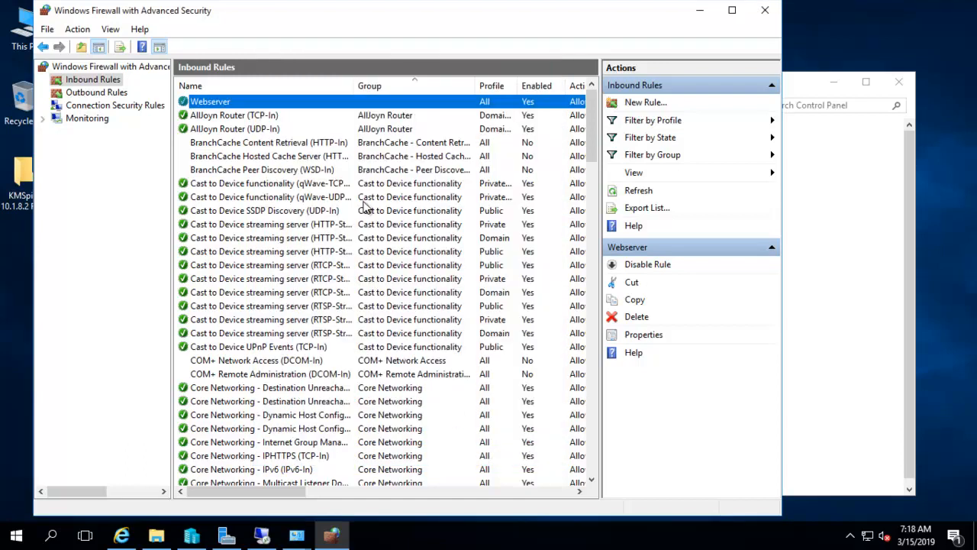
pyautogui.click(764, 10)
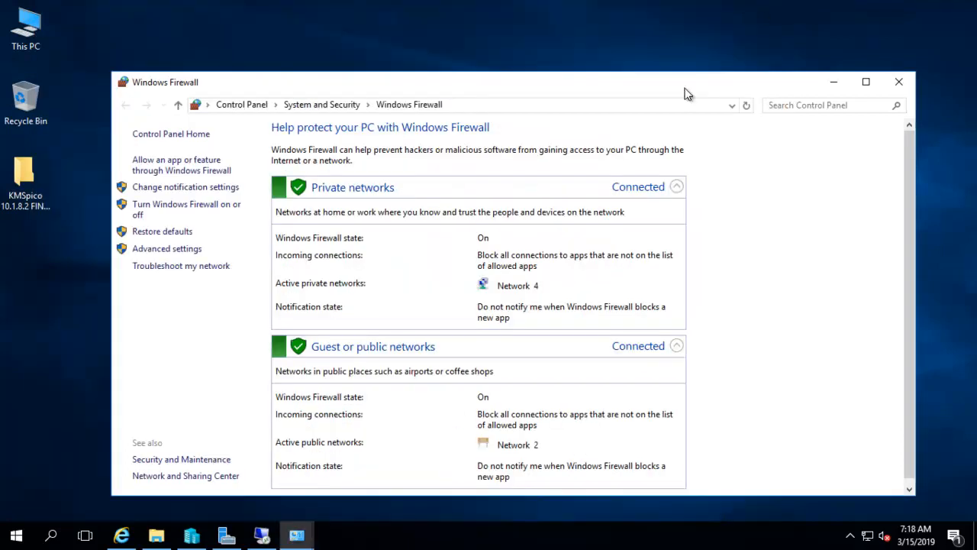
pyautogui.click(901, 87)
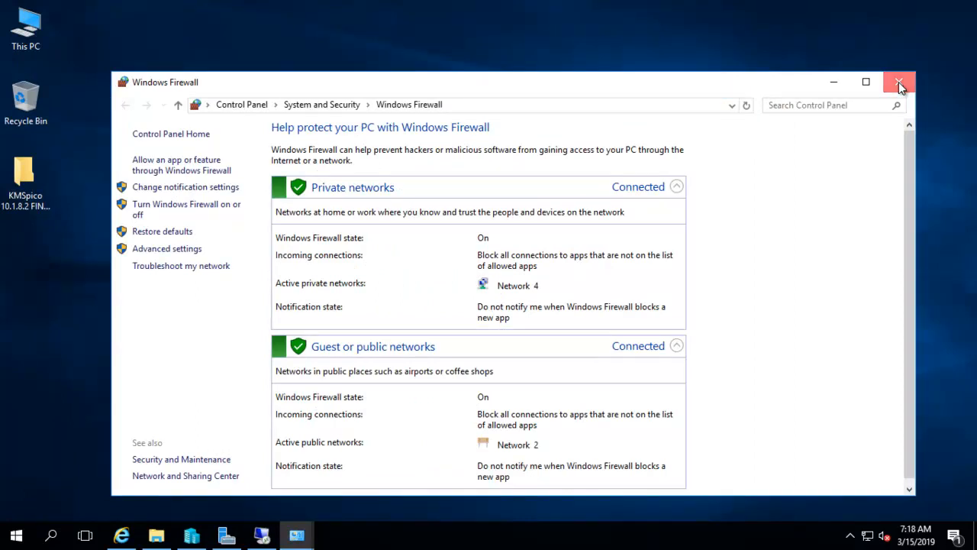
pyautogui.click(899, 84)
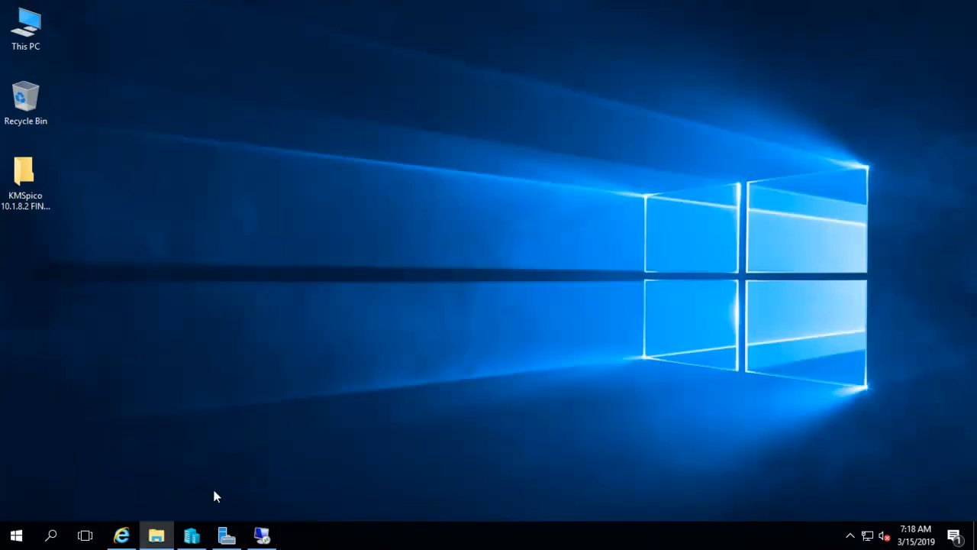
pyautogui.click(122, 535)
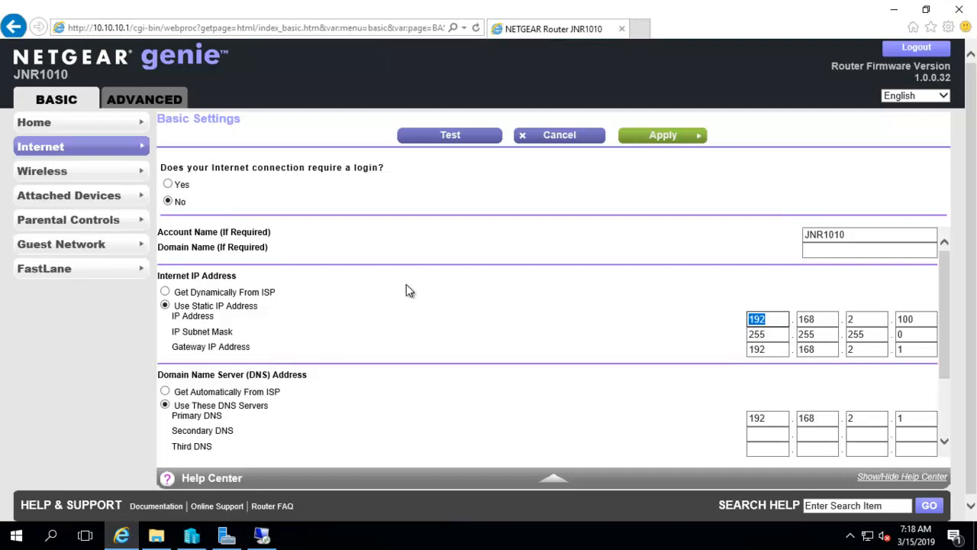
pyautogui.click(603, 320)
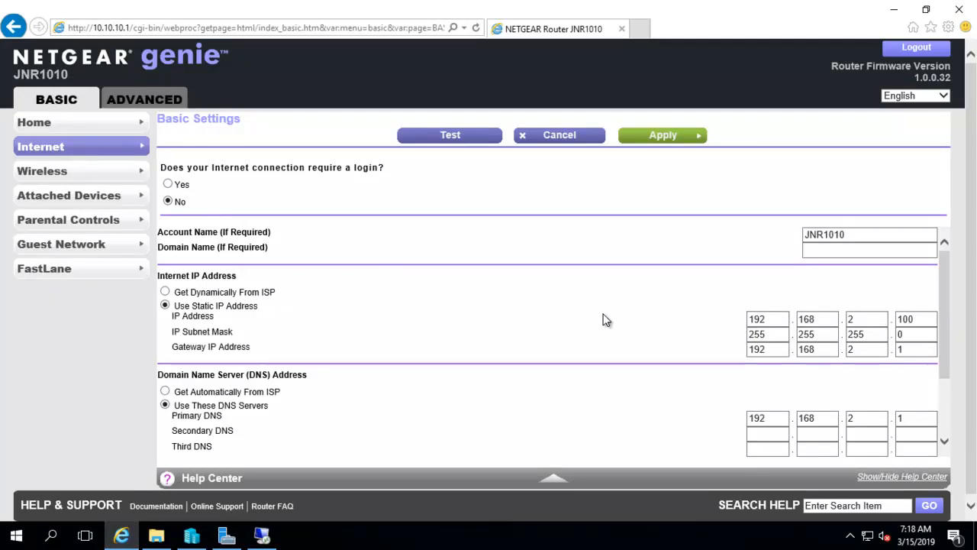
# Open 192.168.2.1 in a new tab and log in with the router's username and password.
pyautogui.click(641, 29)
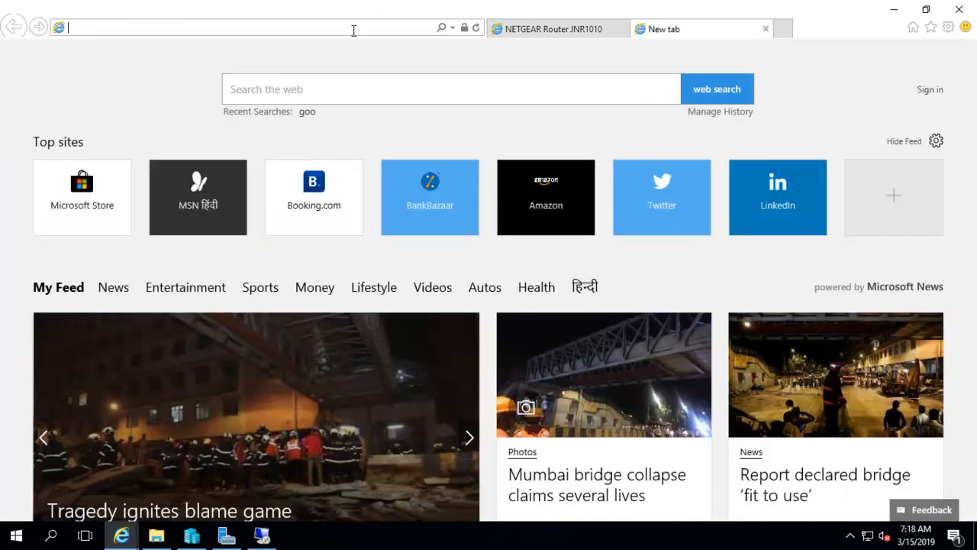
pyautogui.write('192')
pyautogui.press('Return')
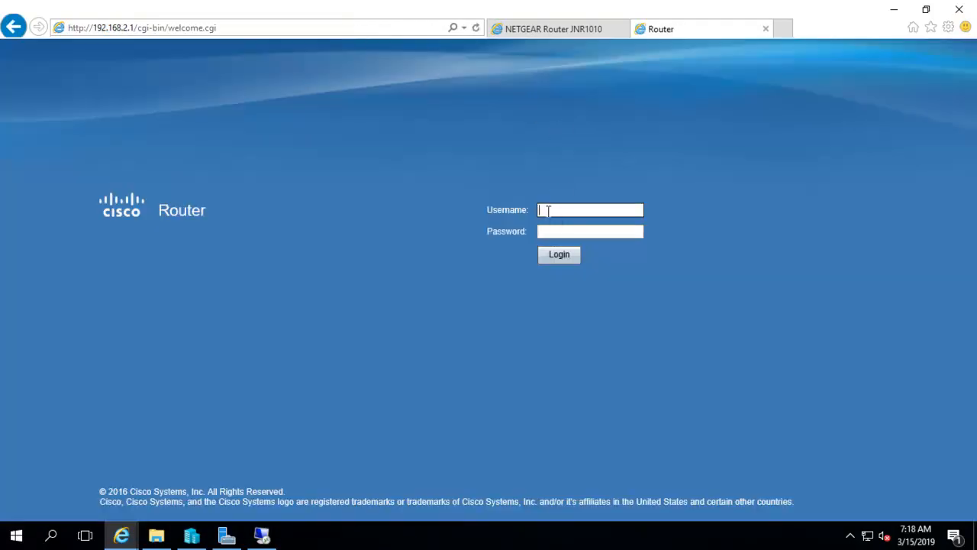
pyautogui.write('cisco')
pyautogui.press('Tab')
pyautogui.write('cis')
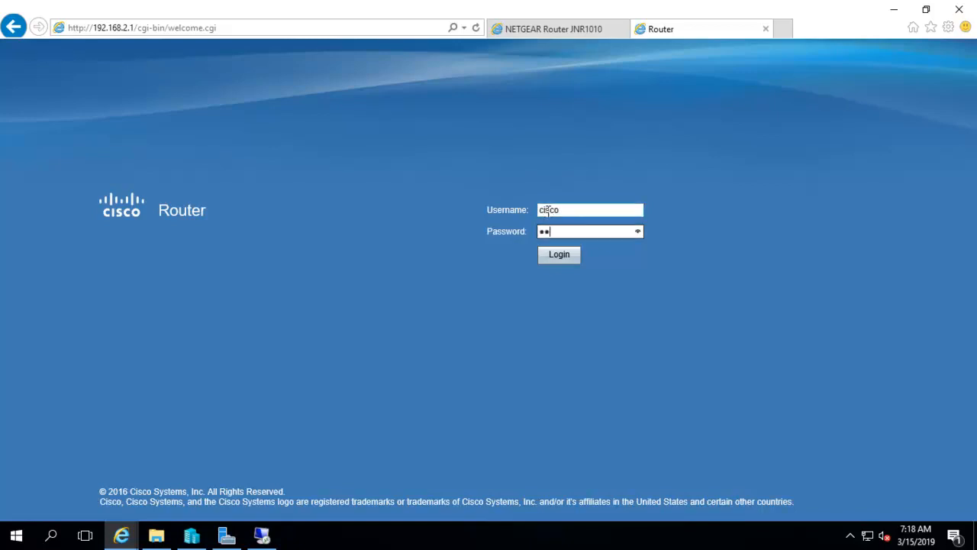
pyautogui.press('BackSpace')
pyautogui.press('BackSpace')
pyautogui.press('BackSpace')
pyautogui.write('cisco•••••••••')
pyautogui.click(563, 258)
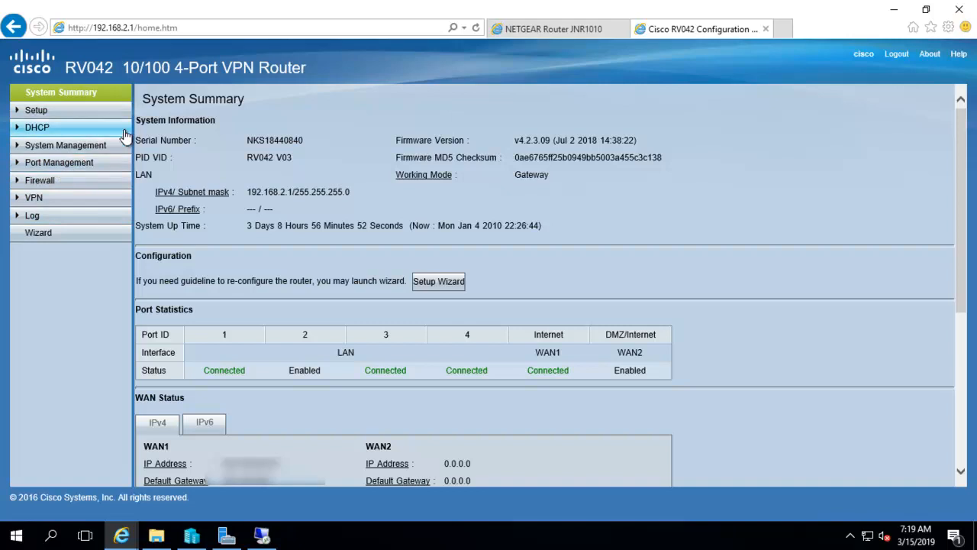
# Open Setup > Forwarding, view the RDP TCP/3389 rule to 192.168.2.4, then minimize the browser.
pyautogui.click(35, 112)
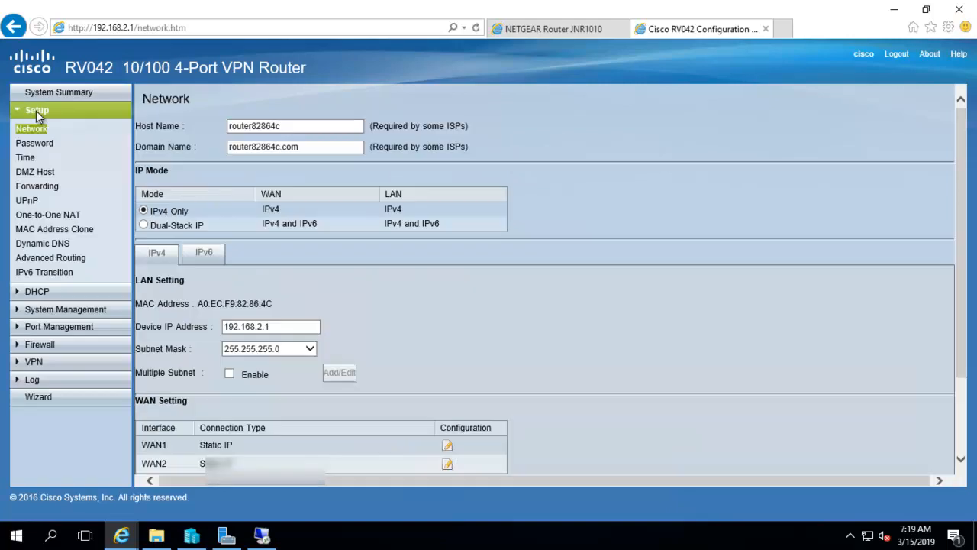
pyautogui.click(34, 187)
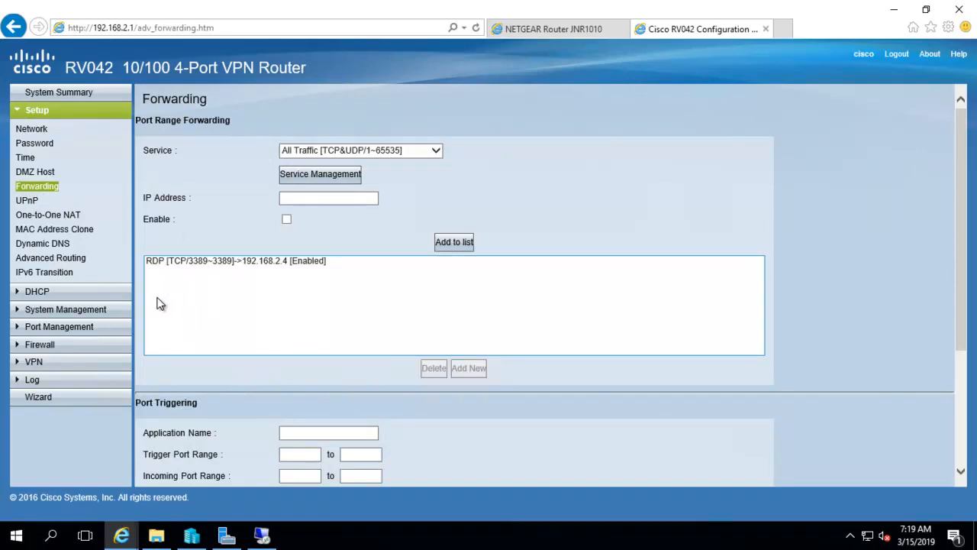
pyautogui.click(204, 263)
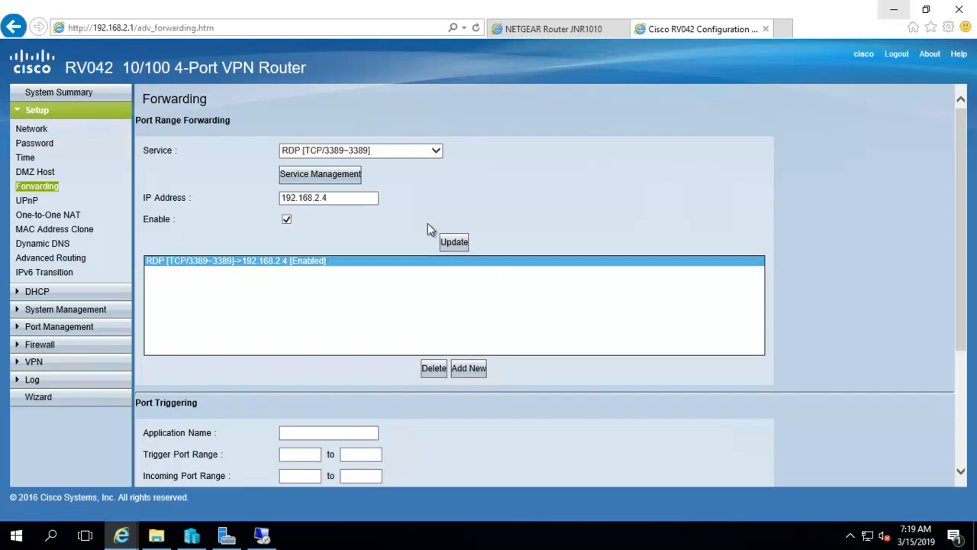
pyautogui.click(888, 12)
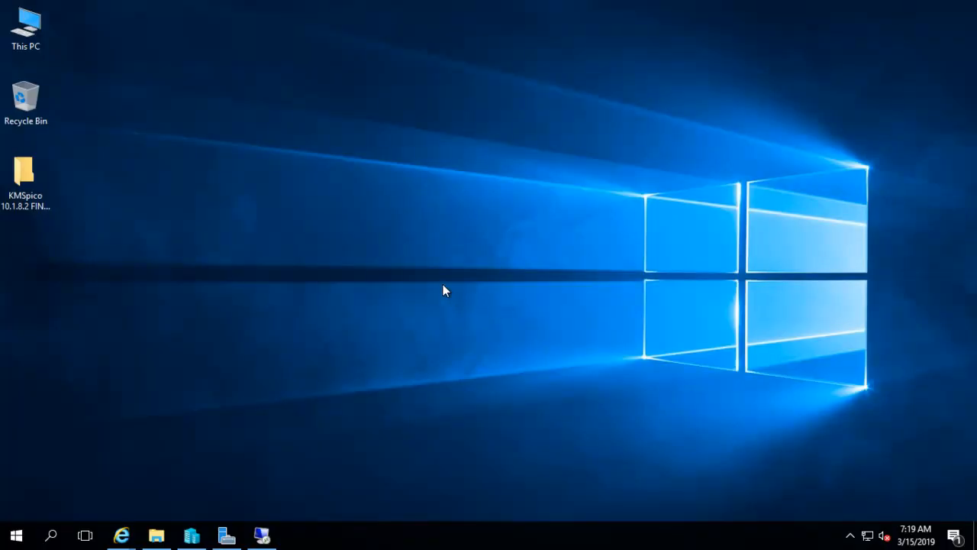
# Check the vEthernet (Cisco - 192 Series) adapter's details for IPv4 address 192.168.2.4.
pyautogui.rightClick(867, 535)
pyautogui.click(867, 528)
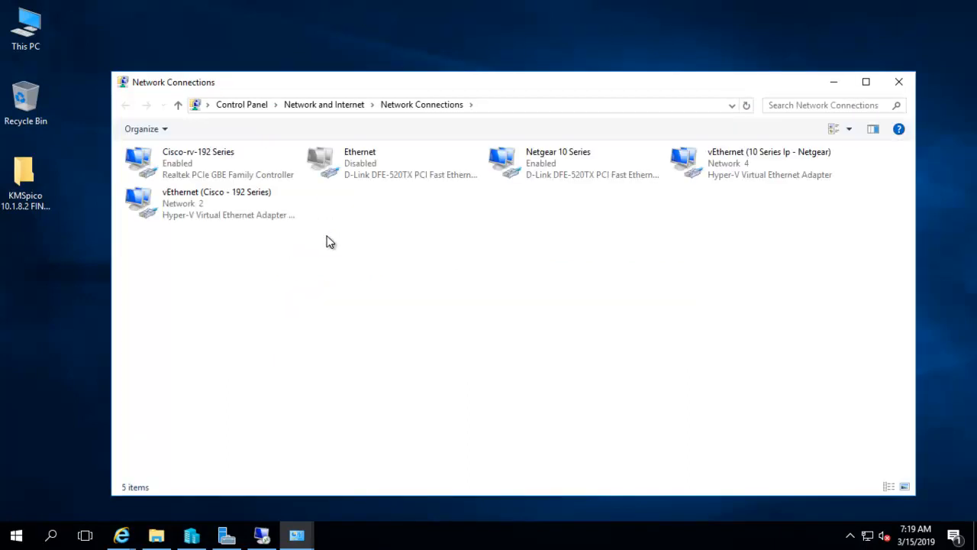
pyautogui.rightClick(193, 202)
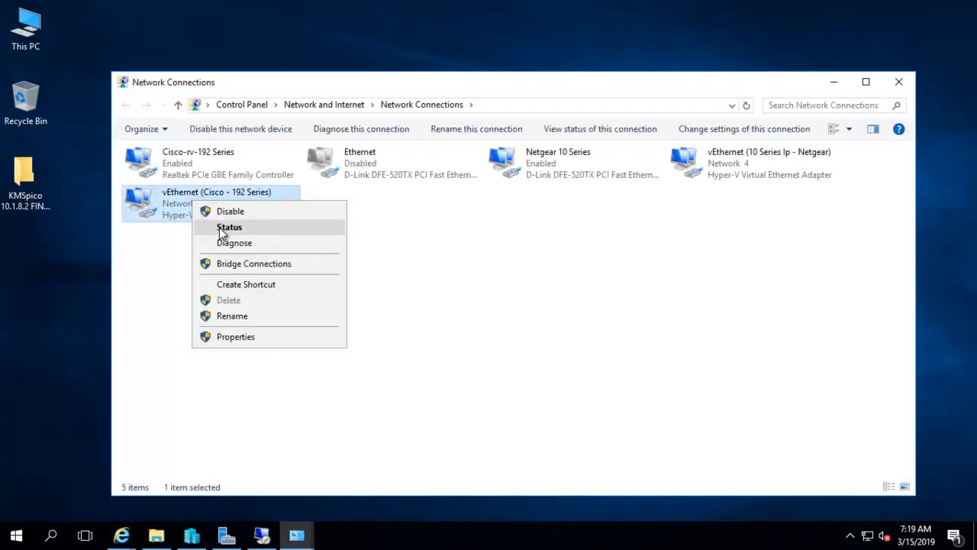
pyautogui.click(219, 226)
pyautogui.click(428, 260)
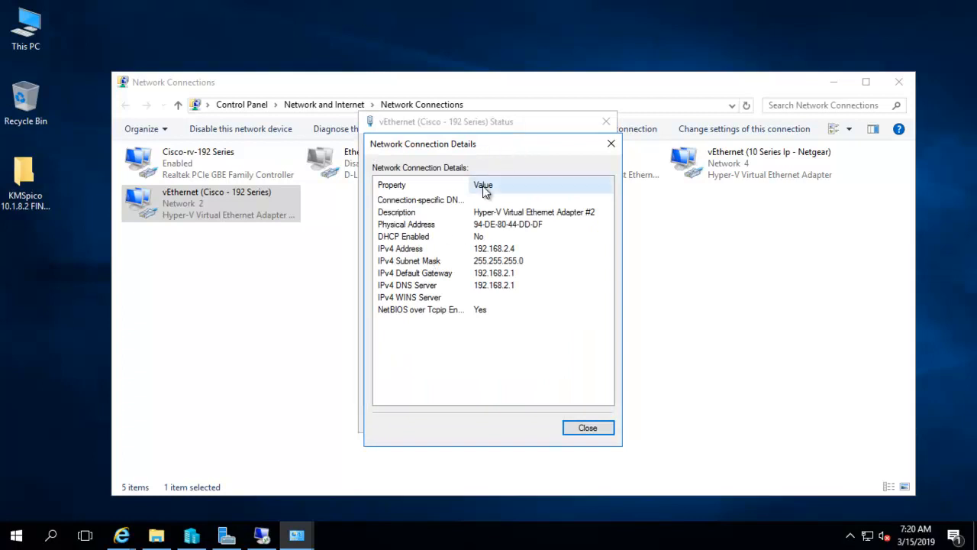
pyautogui.click(475, 251)
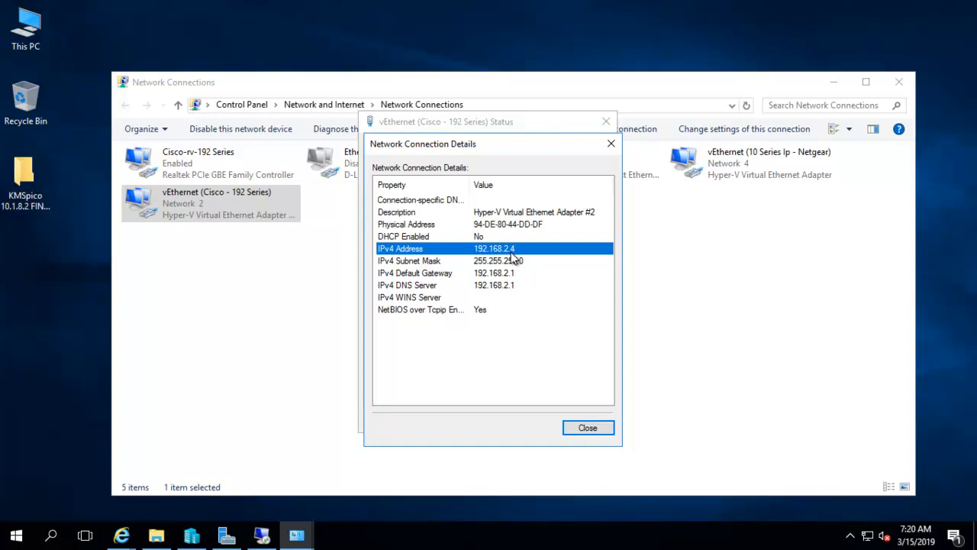
# Close the details, status, Network Connections and Network and Sharing Center windows.
pyautogui.click(586, 429)
pyautogui.click(585, 421)
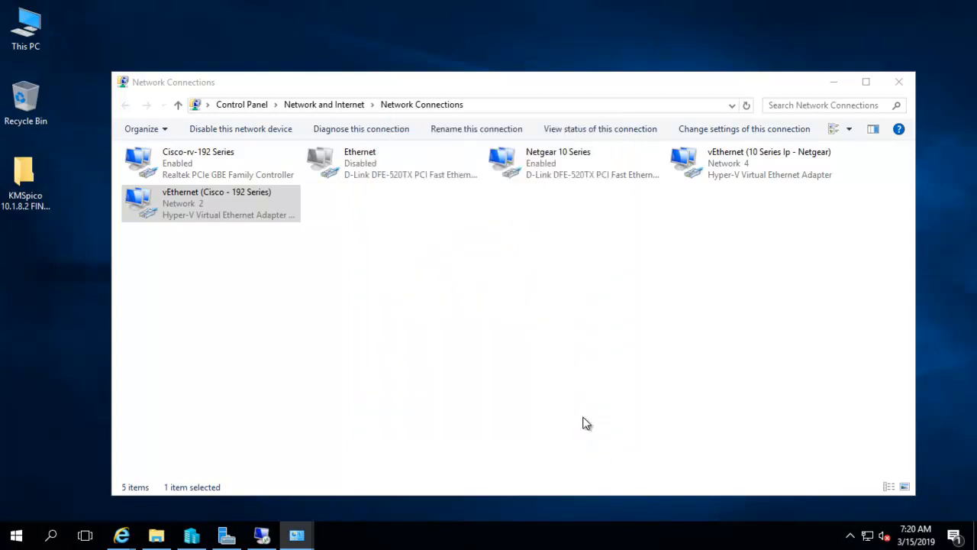
pyautogui.click(898, 84)
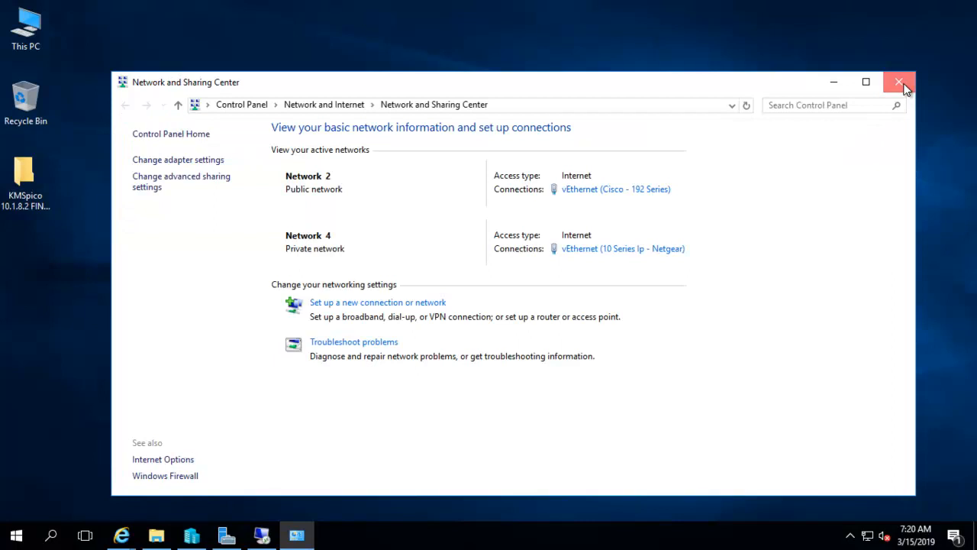
pyautogui.click(898, 82)
# Close Remote Desktop Connection and switch back to the Cisco RV042 page from the taskbar preview.
pyautogui.click(261, 536)
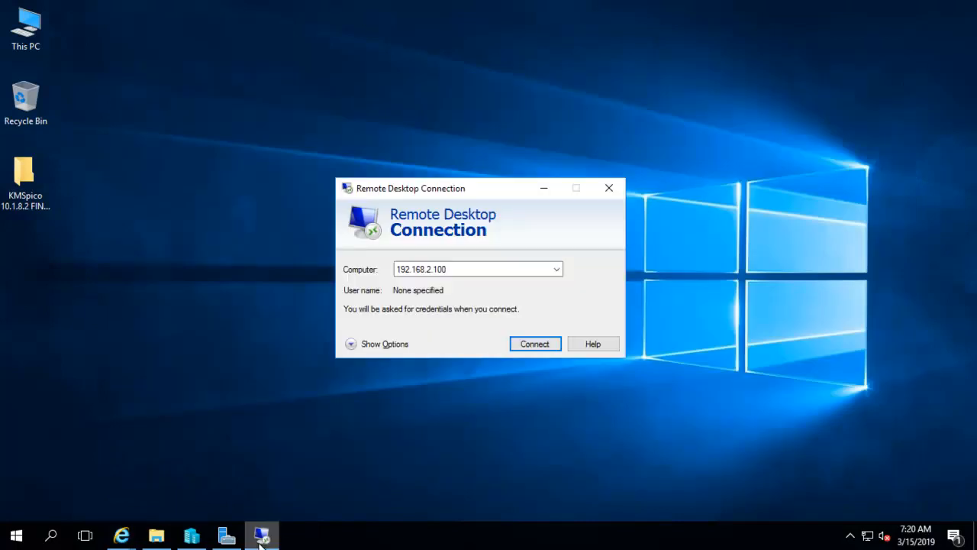
pyautogui.click(605, 188)
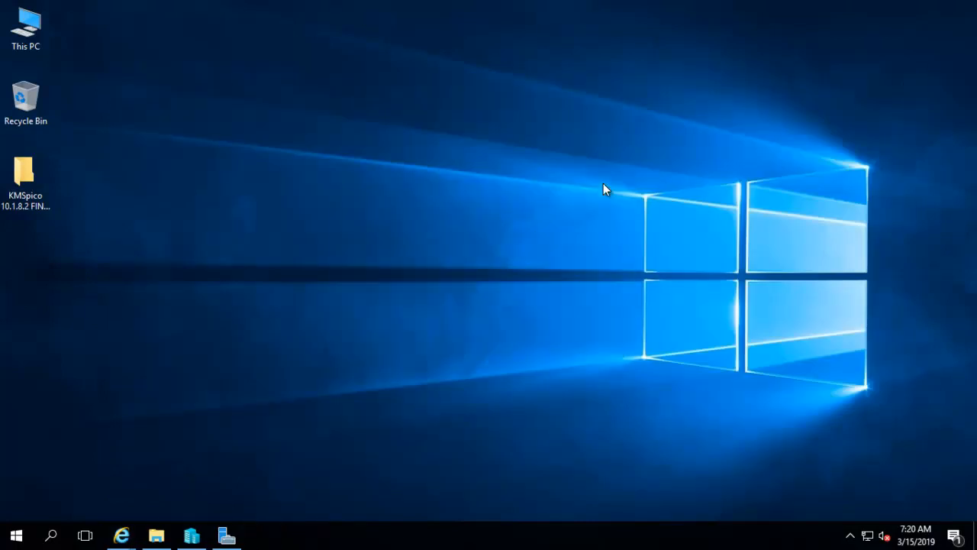
pyautogui.moveTo(121, 536)
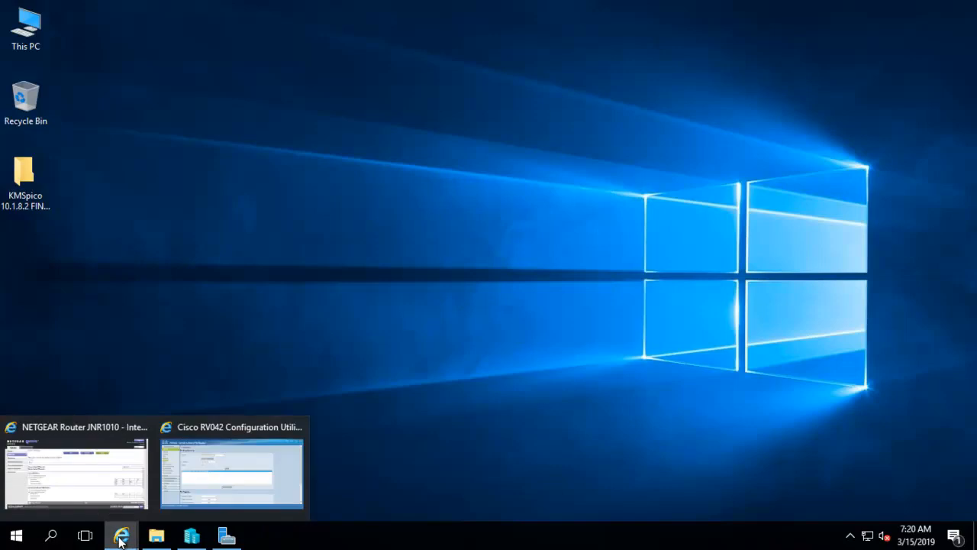
pyautogui.click(226, 456)
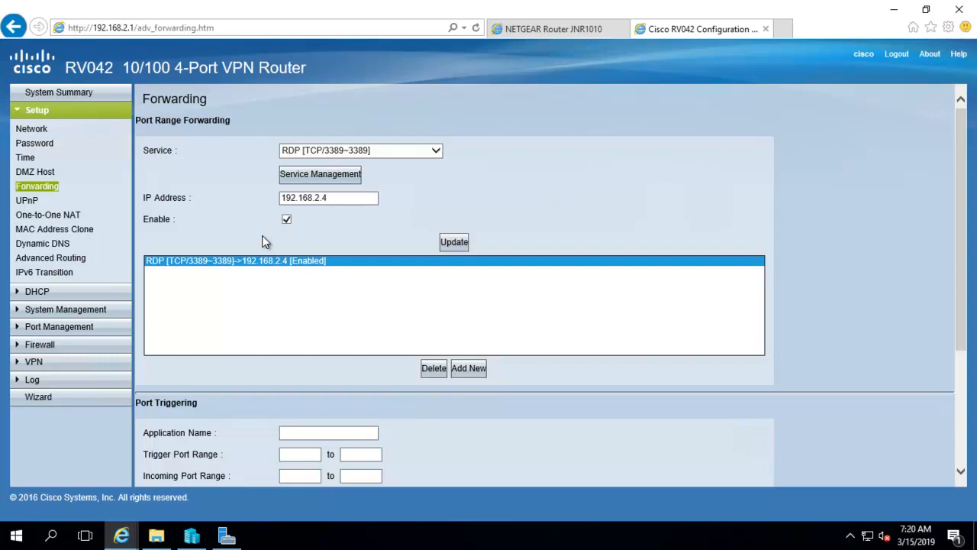
pyautogui.click(401, 150)
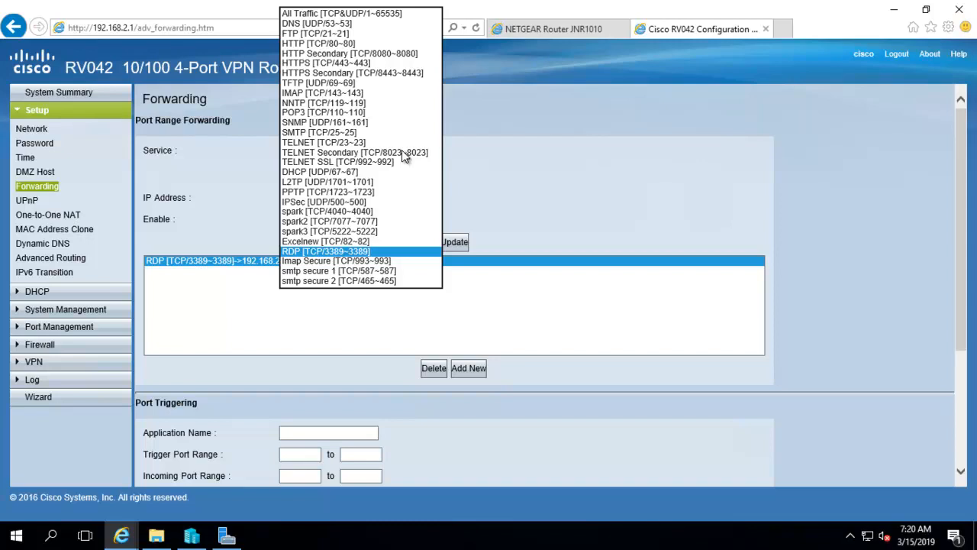
pyautogui.click(316, 253)
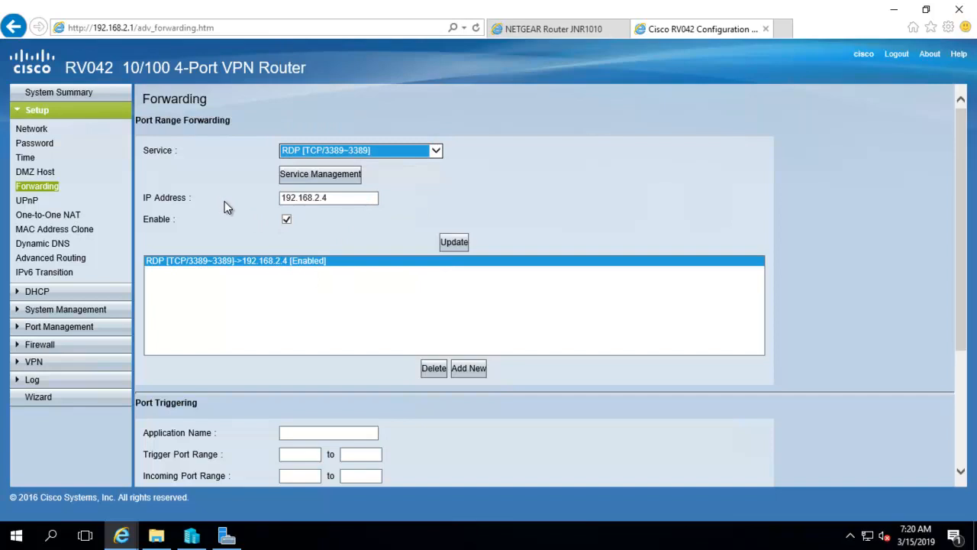
pyautogui.doubleClick(333, 198)
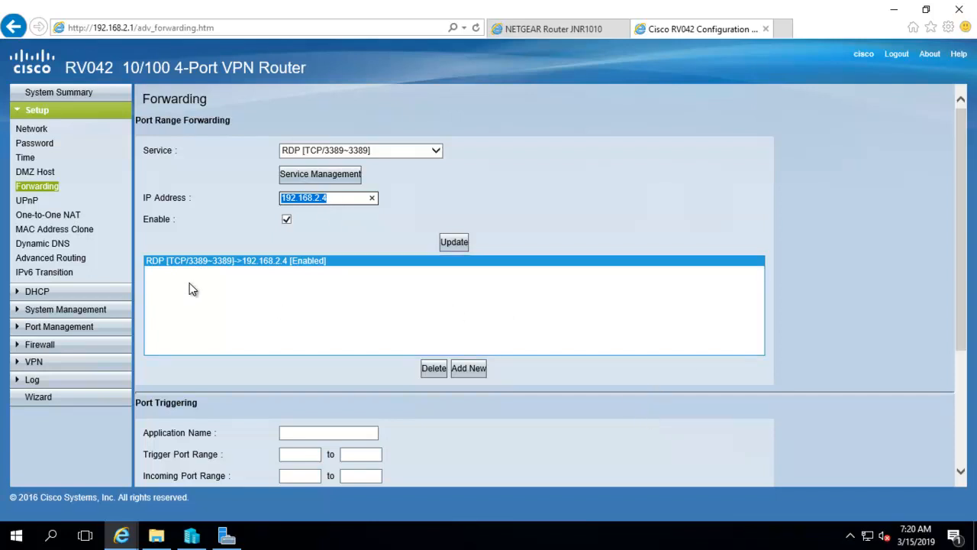
pyautogui.click(160, 264)
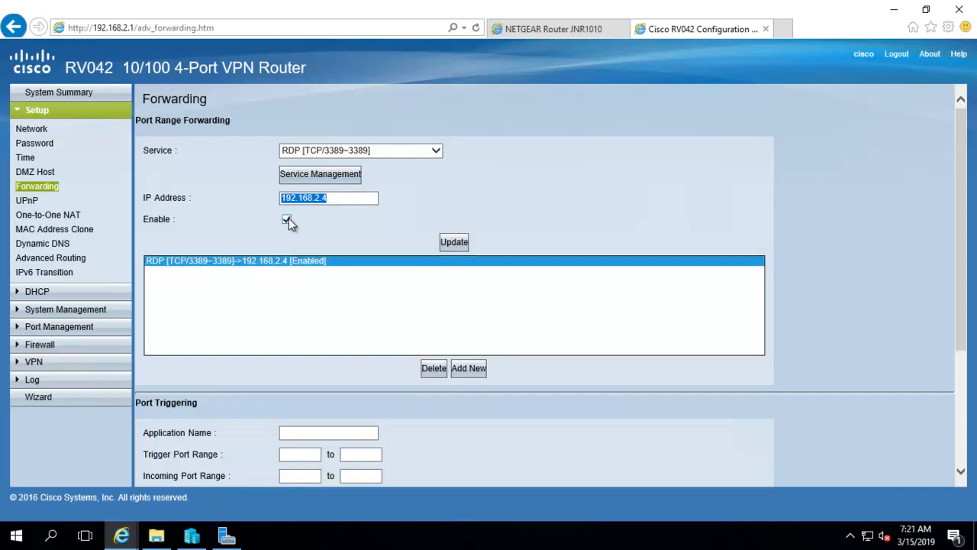
pyautogui.scroll(-2, 546, 420)
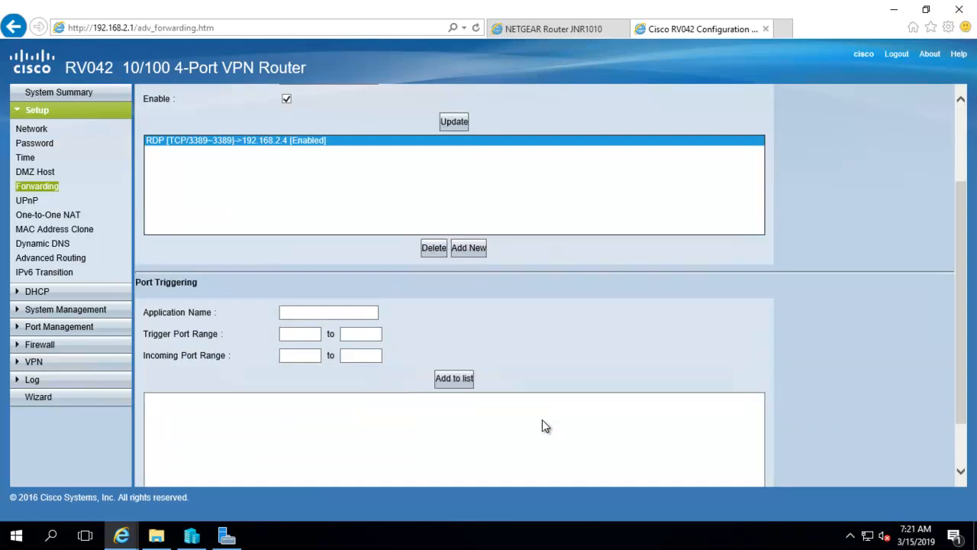
pyautogui.scroll(2, 542, 395)
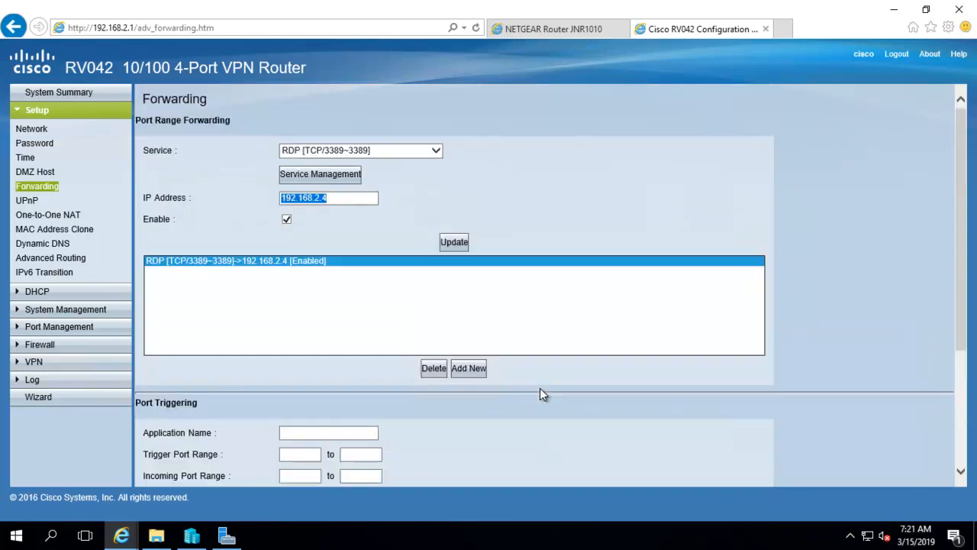
pyautogui.click(436, 150)
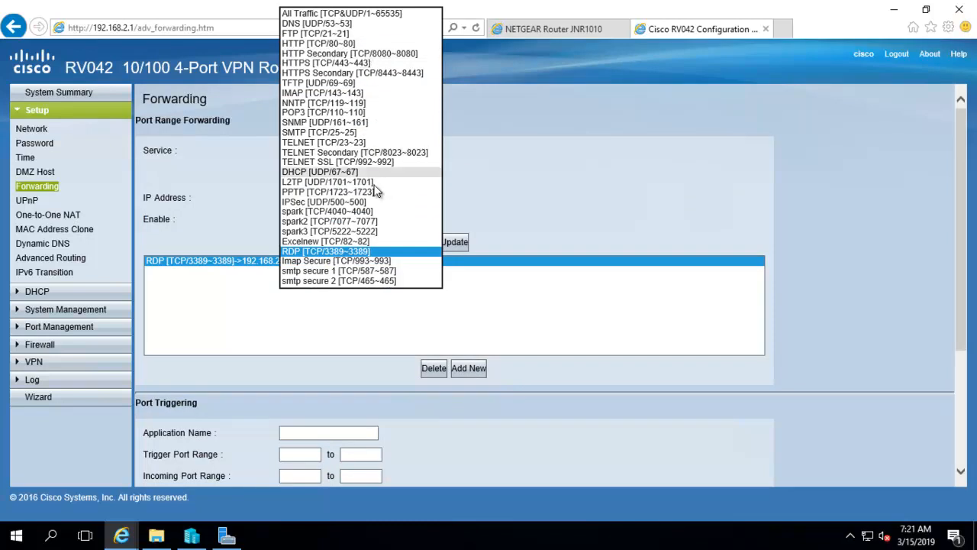
pyautogui.click(551, 171)
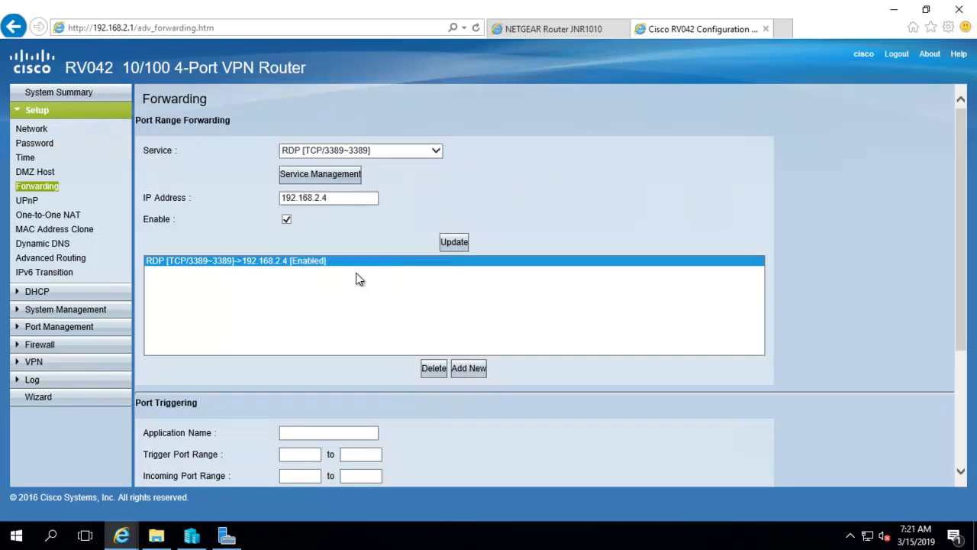
# Open Service Management and name the new service 'my internal chat ser'.
pyautogui.click(307, 175)
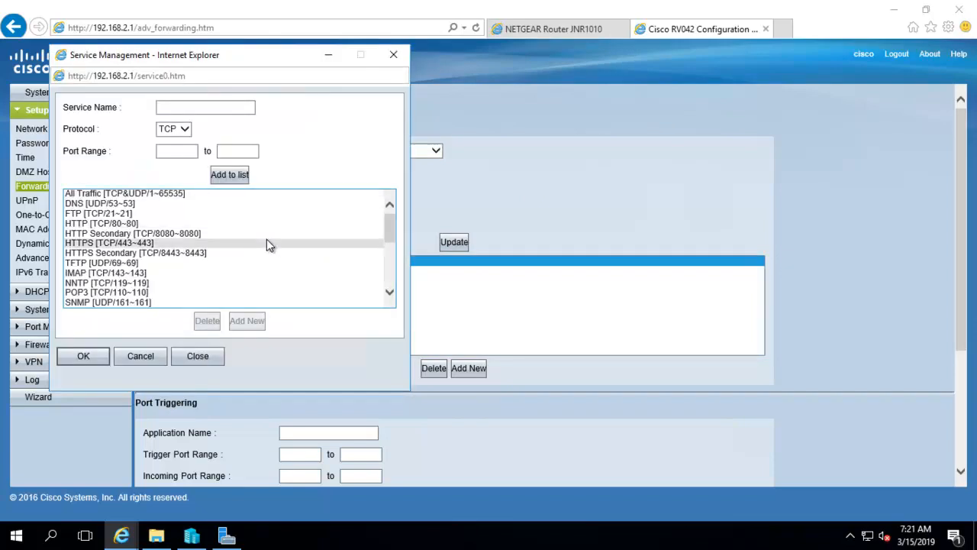
pyautogui.click(183, 106)
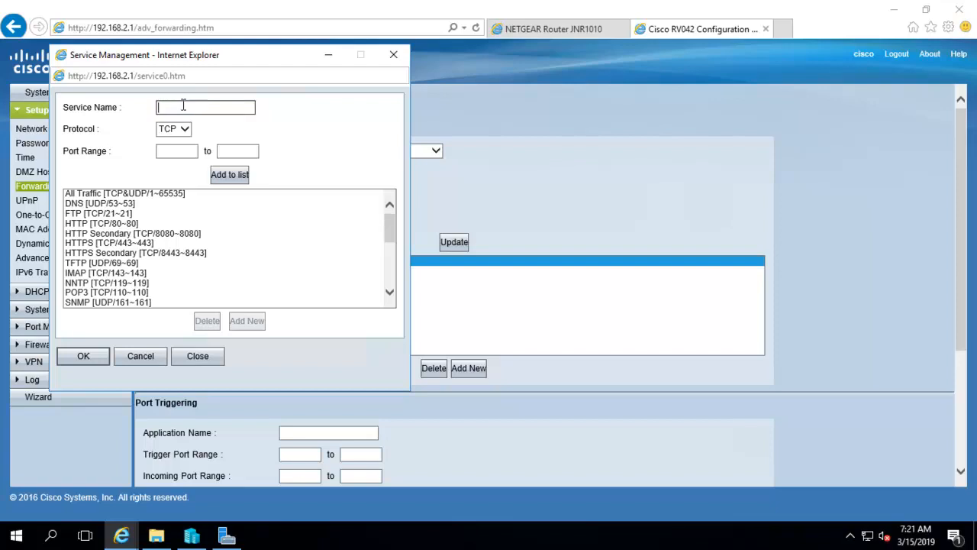
pyautogui.write('myexternal chal')
pyautogui.write(' serv')
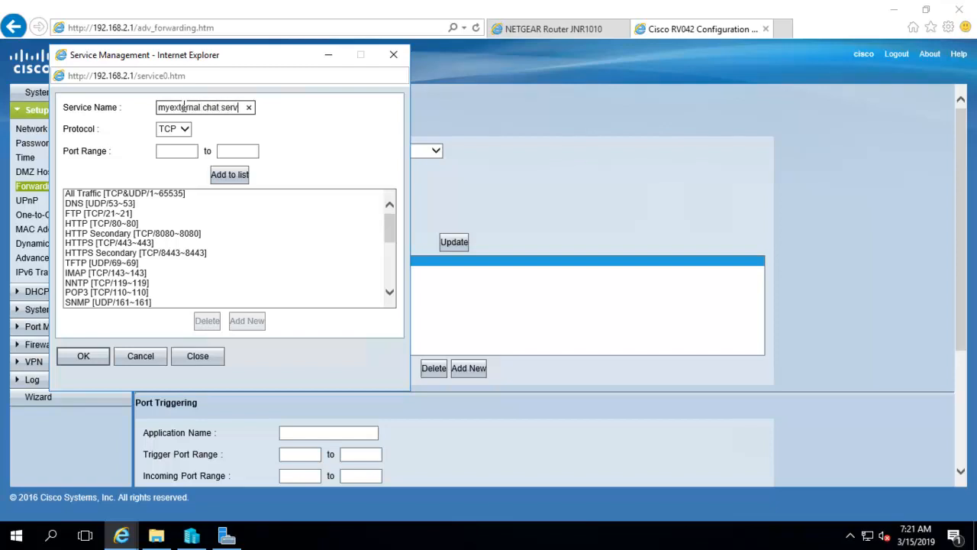
pyautogui.click(175, 110)
pyautogui.press('BackSpace')
pyautogui.write('i')
pyautogui.press('BackSpace')
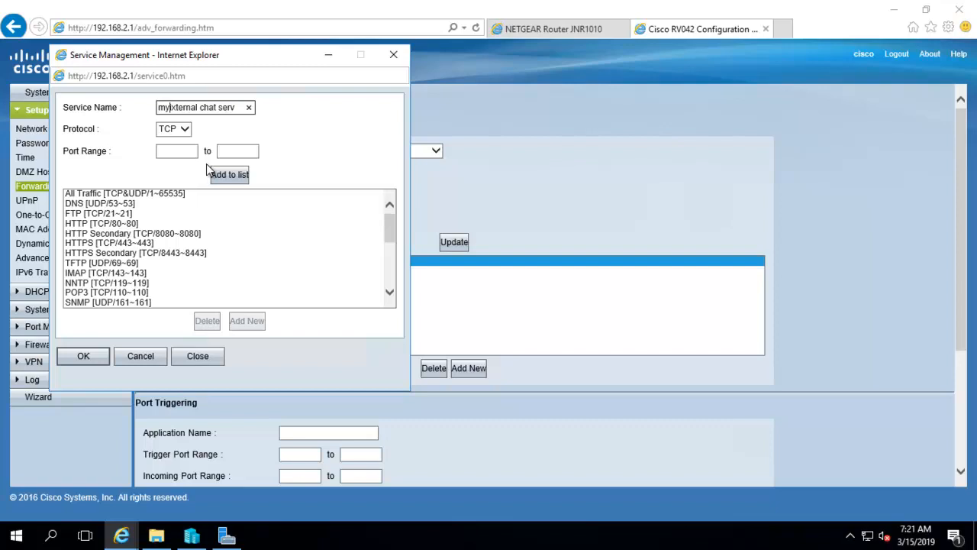
pyautogui.press('Delete')
pyautogui.write('i')
pyautogui.write('chat')
pyautogui.write(' ser')
# Set the service to TCP with port range 777 to 777.
pyautogui.click(184, 129)
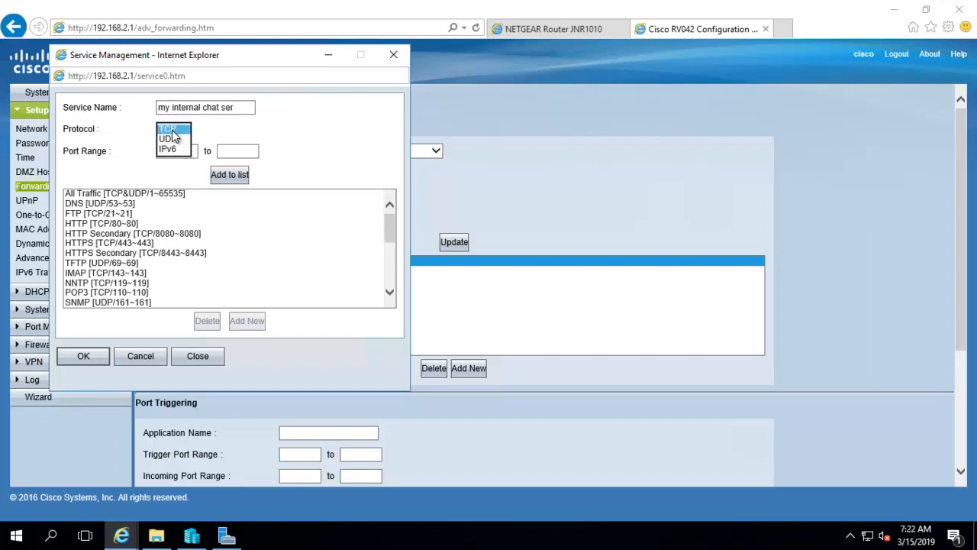
pyautogui.click(173, 152)
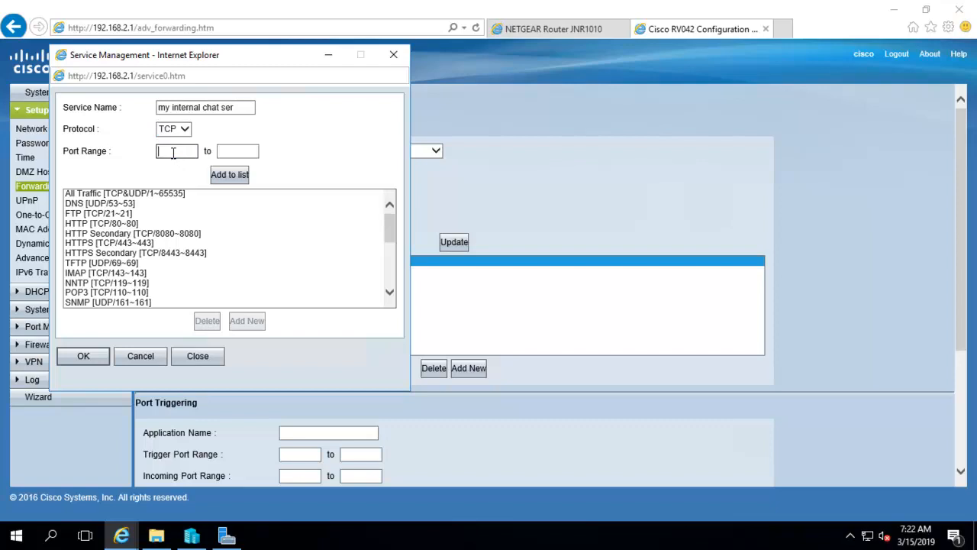
pyautogui.write('777')
pyautogui.click(223, 152)
pyautogui.write('778')
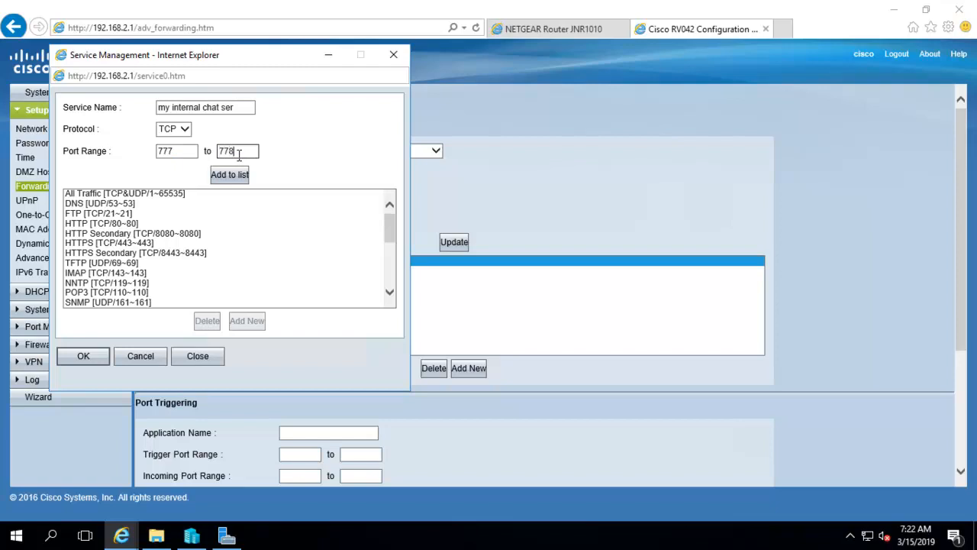
pyautogui.press('BackSpace')
pyautogui.write('7')
pyautogui.press('BackSpace')
pyautogui.write('9')
pyautogui.press('BackSpace')
pyautogui.write('7')
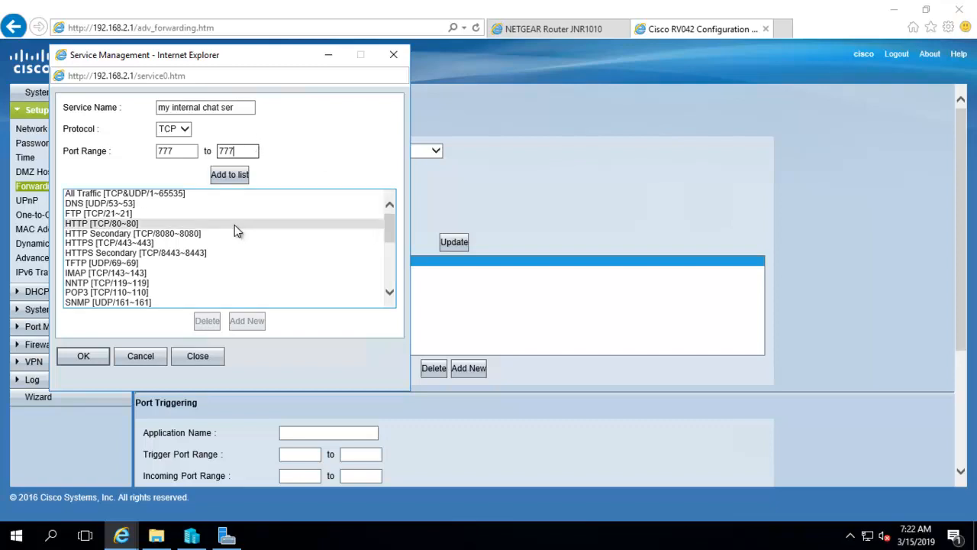
# Add the chat service to the service list, confirm with OK and close the window.
pyautogui.click(231, 177)
pyautogui.scroll(-5, 183, 263)
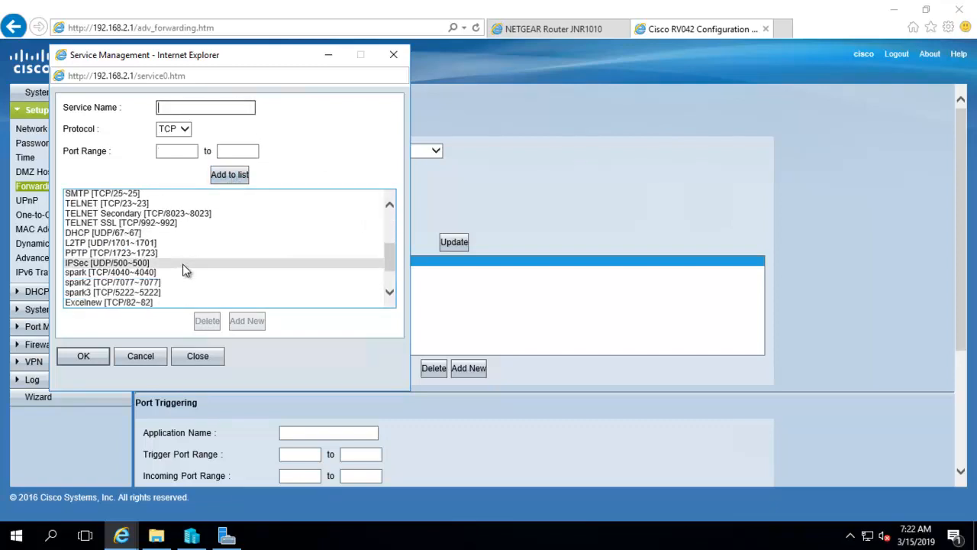
pyautogui.click(103, 302)
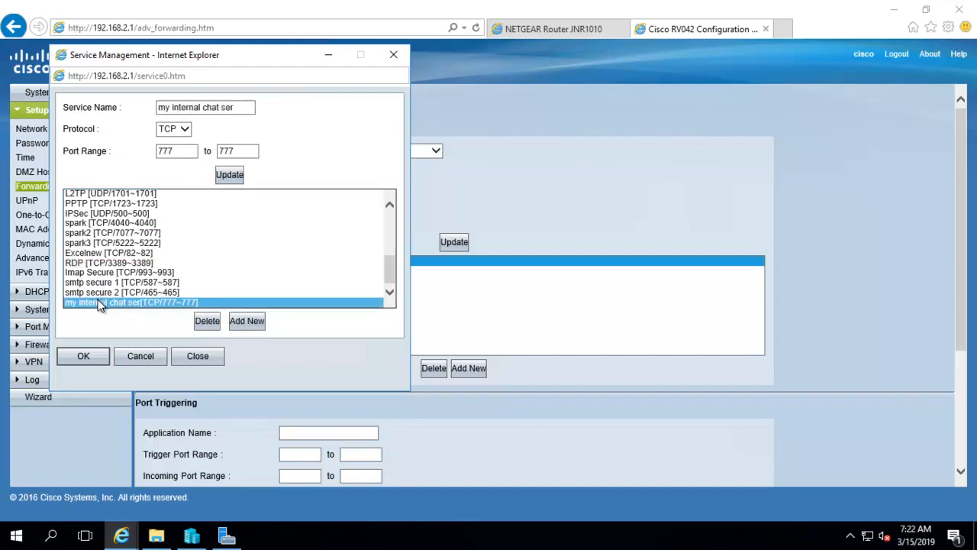
pyautogui.click(88, 357)
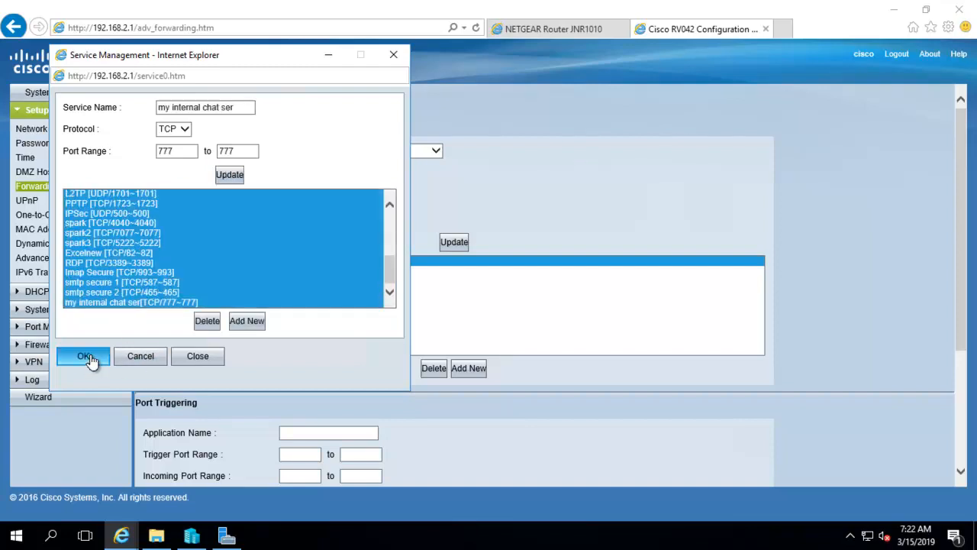
pyautogui.click(211, 357)
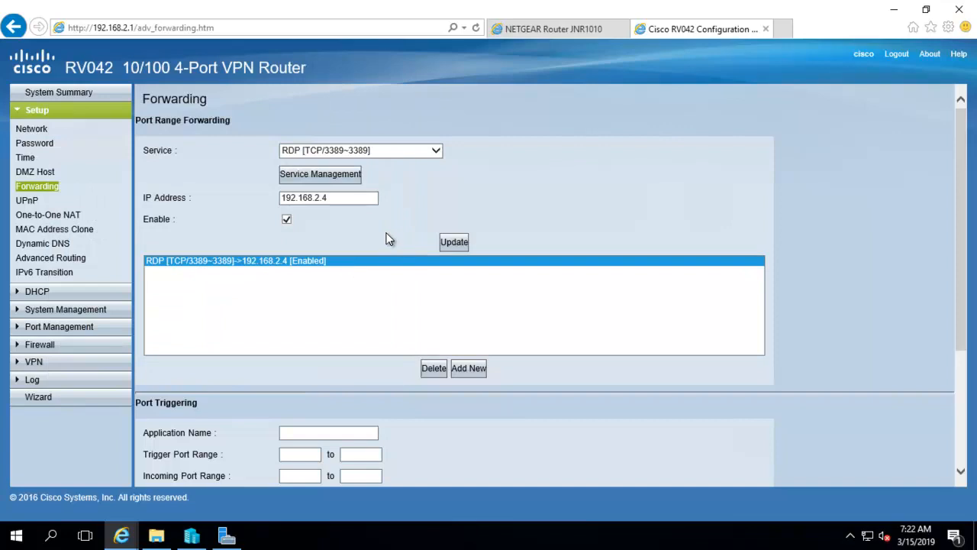
# Add an enabled forwarding rule sending 'my internal chat ser' (TCP 777) to 192.168.2.4.
pyautogui.scroll(-1, 385, 238)
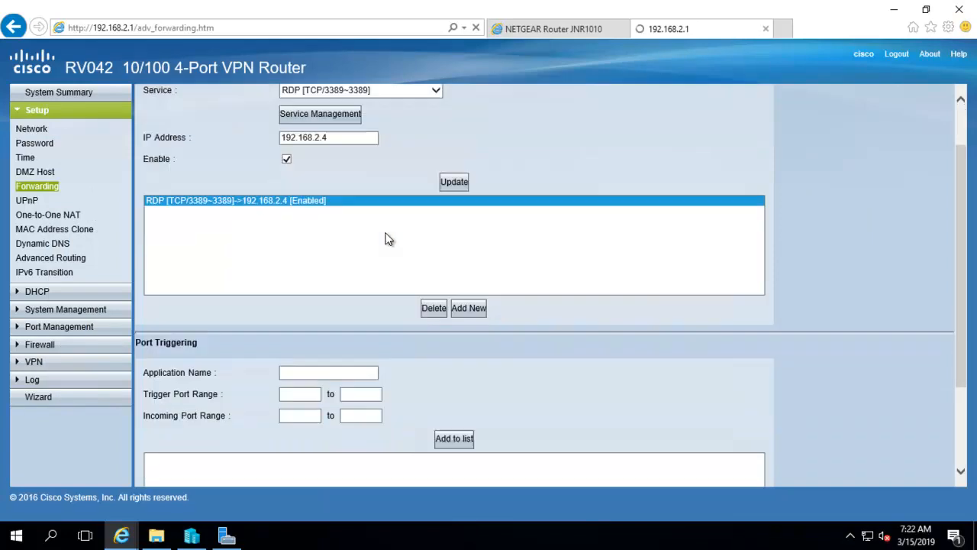
pyautogui.click(469, 309)
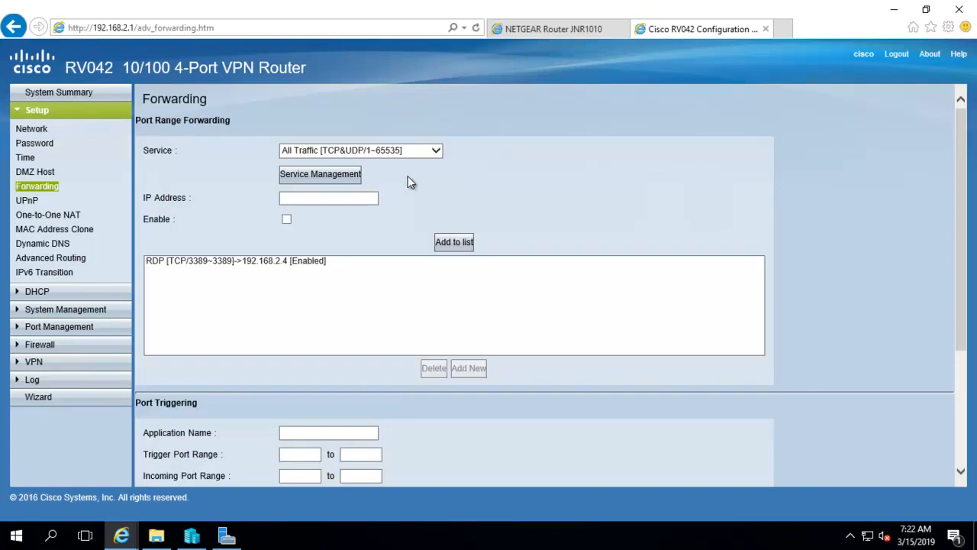
pyautogui.click(432, 153)
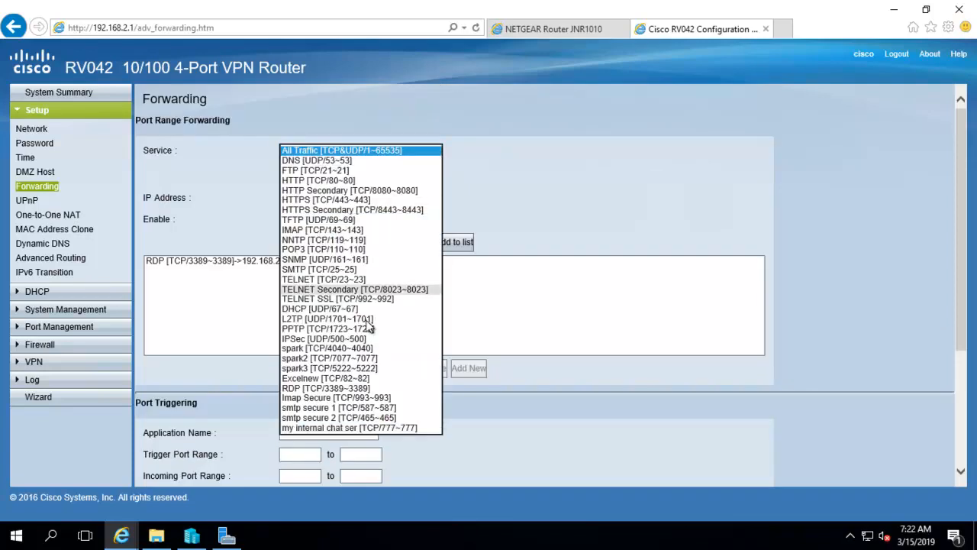
pyautogui.click(338, 428)
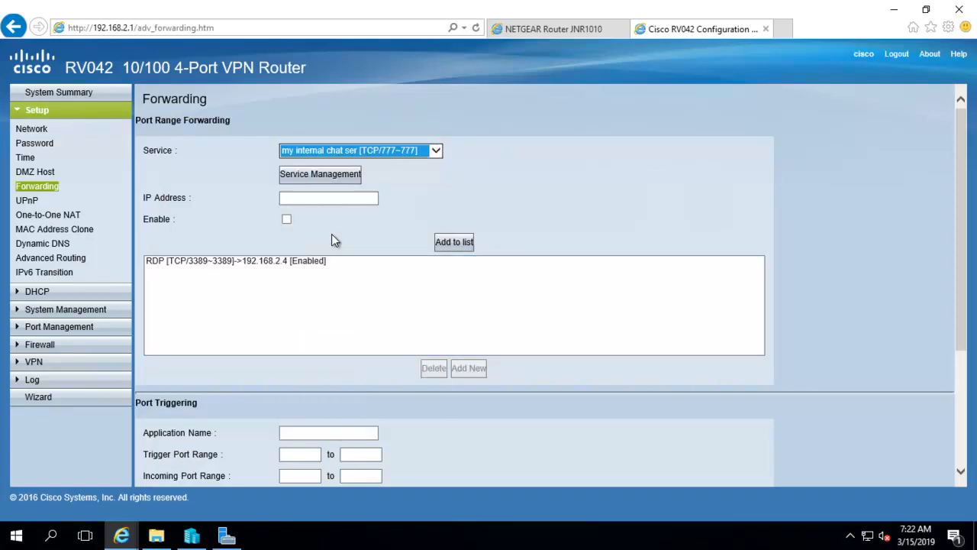
pyautogui.click(297, 198)
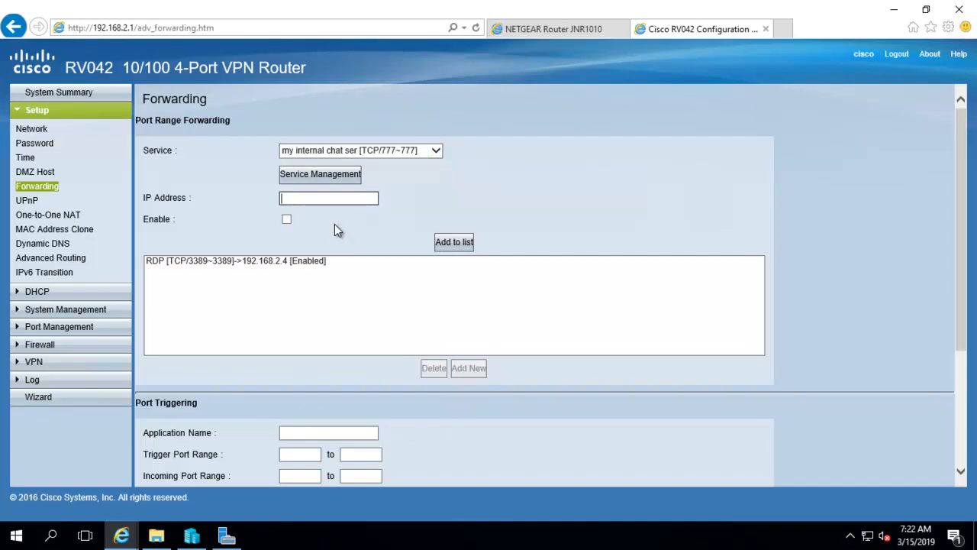
pyautogui.write('192.16')
pyautogui.click(286, 220)
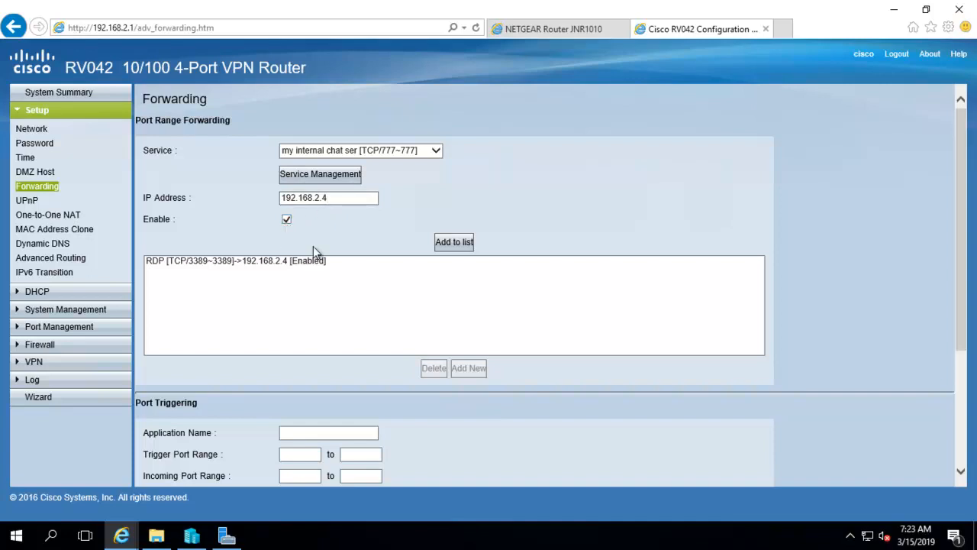
pyautogui.click(454, 242)
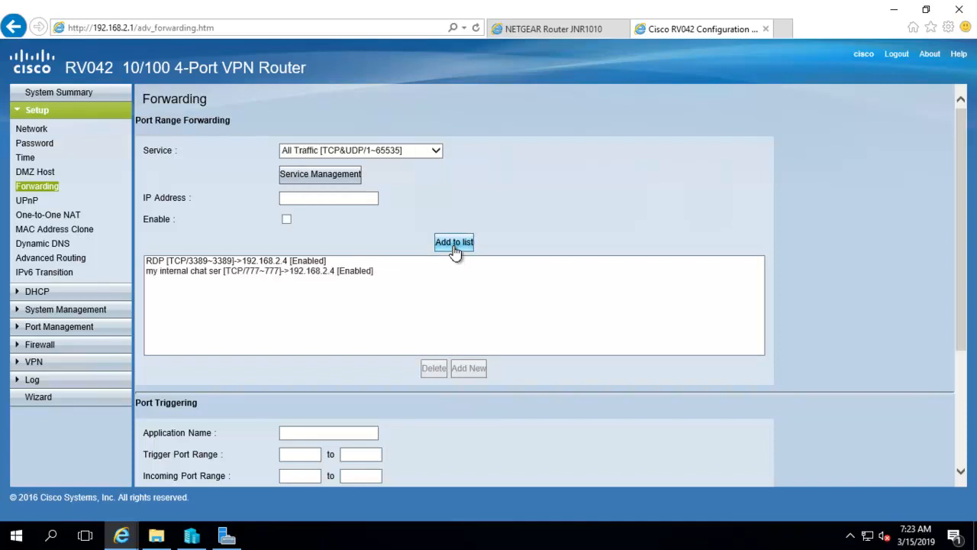
pyautogui.click(191, 272)
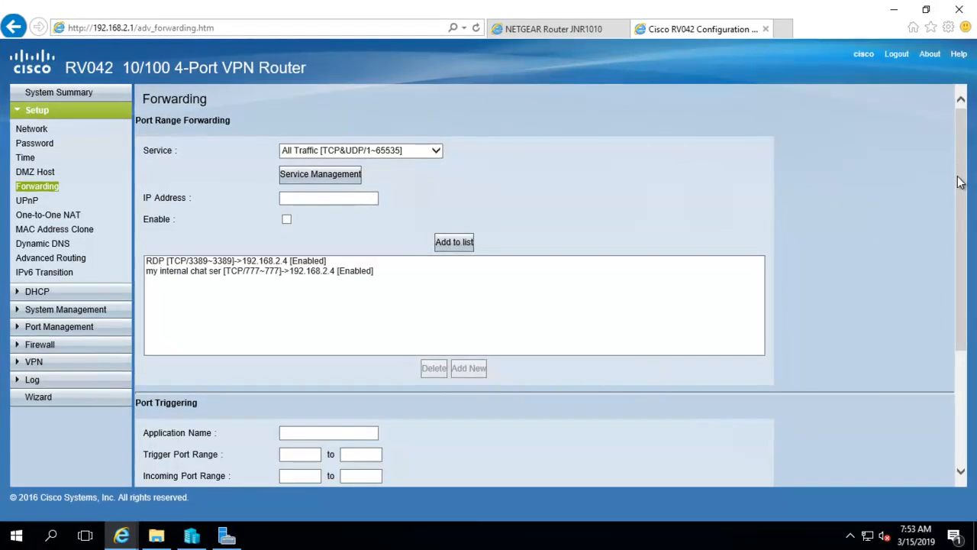
# Save the RDP and TCP 777 forwarding rules to 192.168.2.4, then review the RDP entry.
pyautogui.moveTo(953, 211); pyautogui.dragTo(839, 360)
pyautogui.click(231, 474)
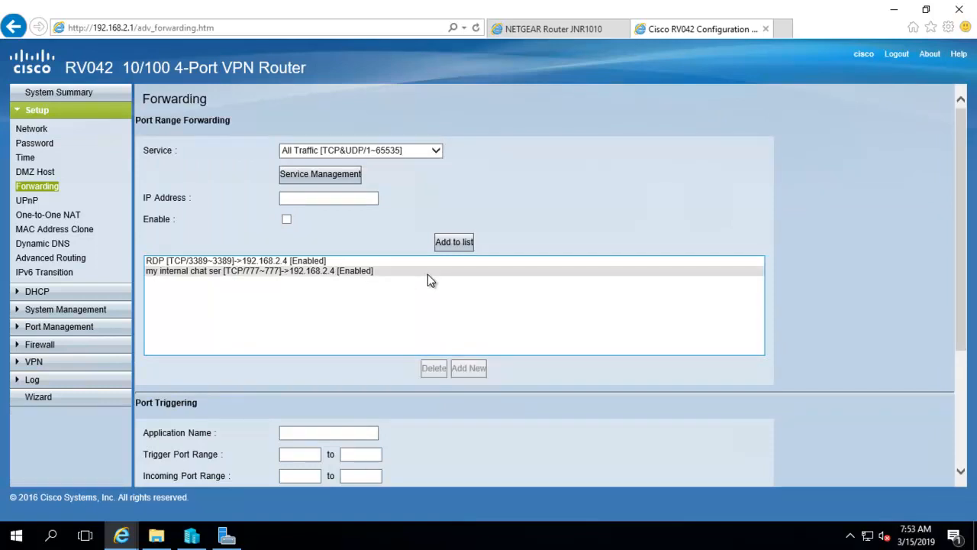
pyautogui.click(220, 260)
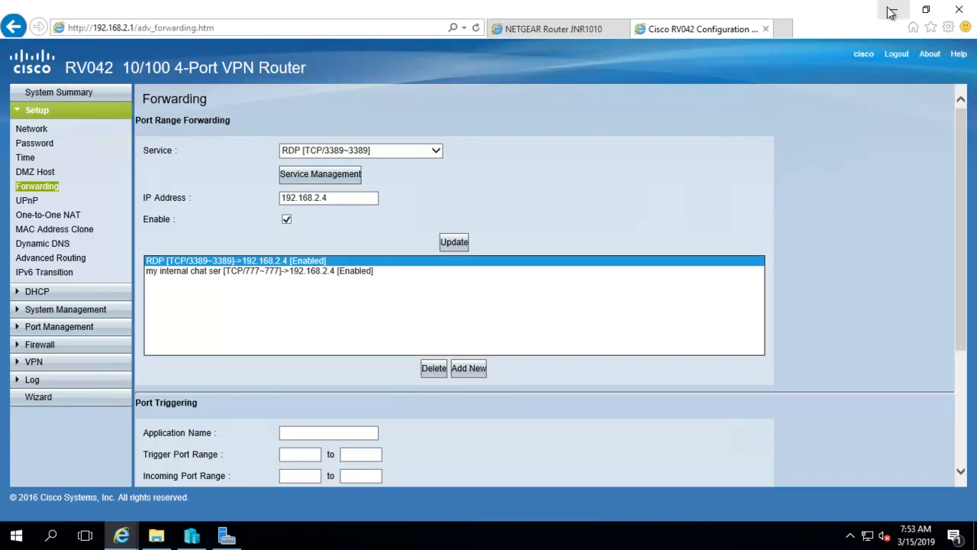
pyautogui.moveTo(492, 6)
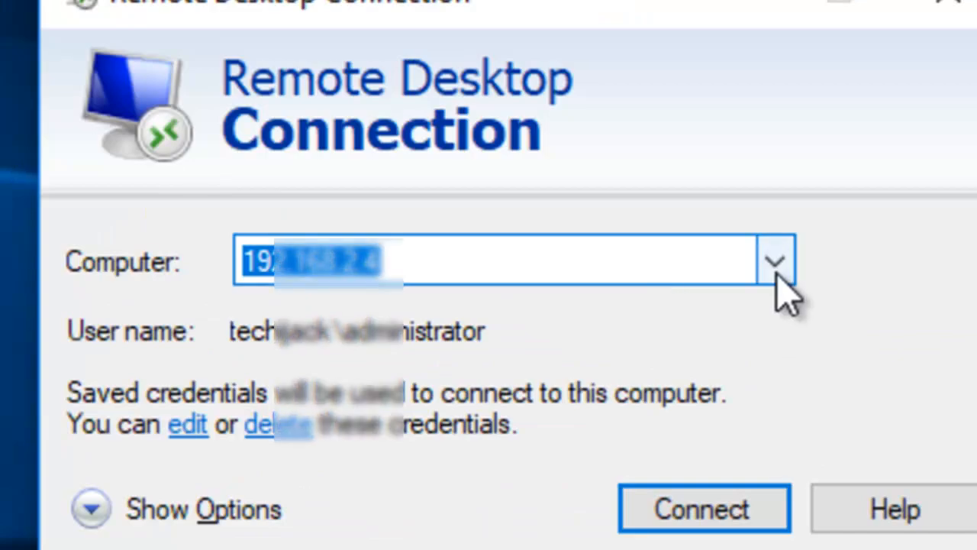
# Switch the target computer from 192.168.2.4 to another saved address and connect.
pyautogui.click(775, 262)
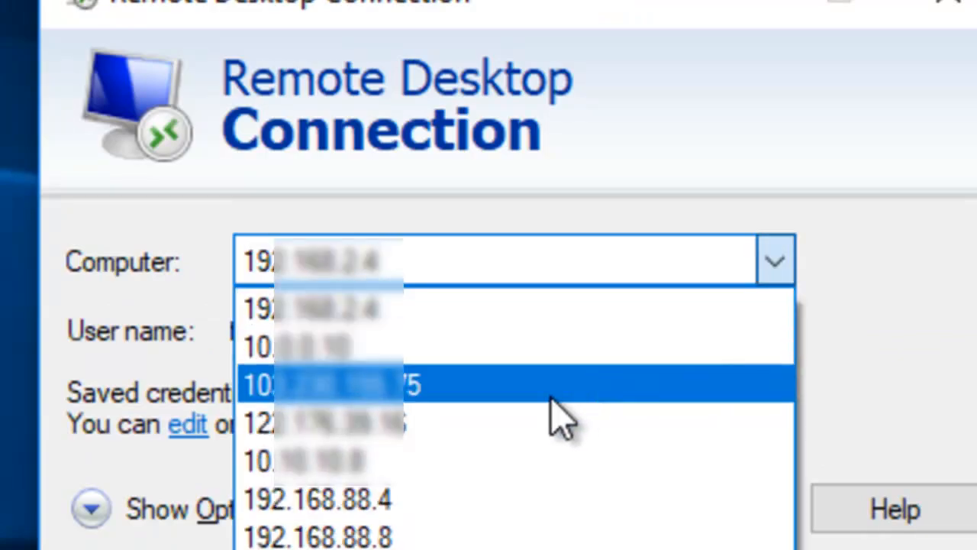
pyautogui.click(532, 422)
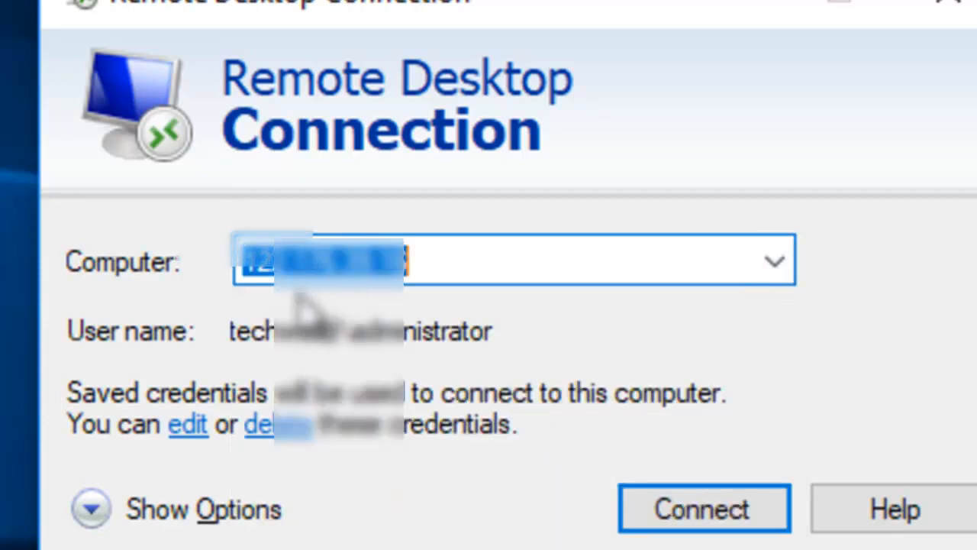
pyautogui.click(691, 525)
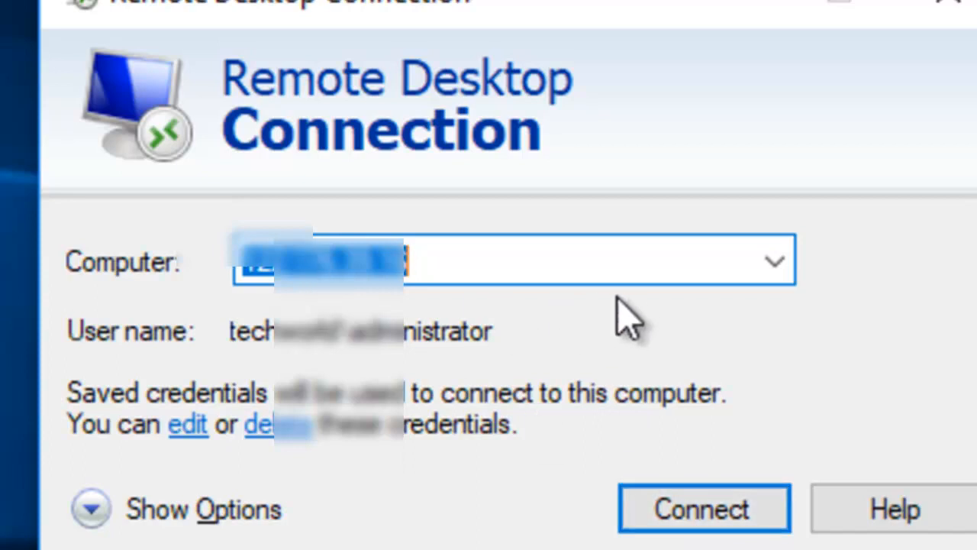
pyautogui.click(673, 510)
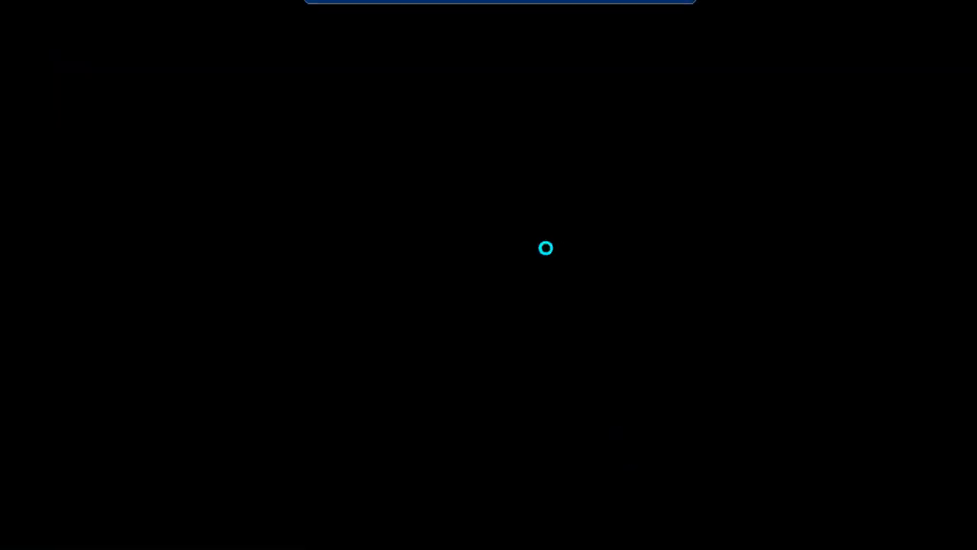